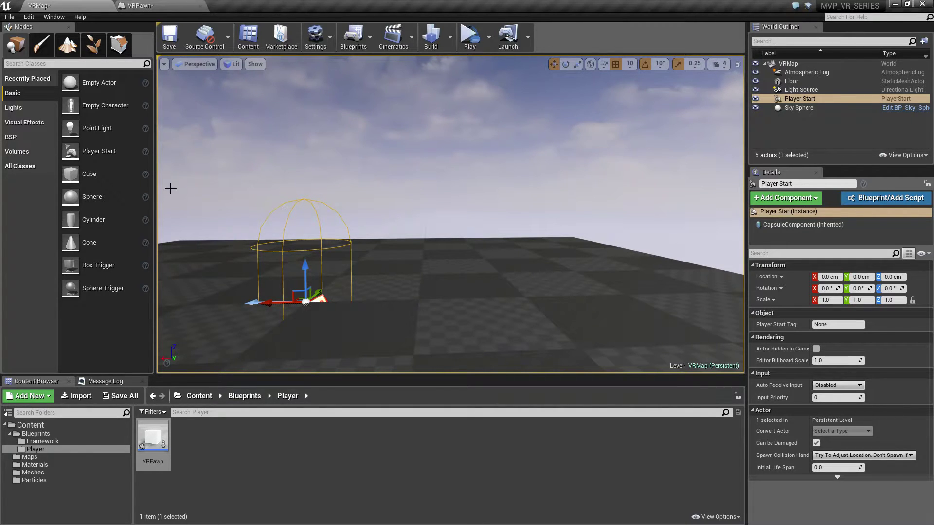
# Switch to Geometry Editing with the Pen tool and set Extrude Depth to 10
pyautogui.click(28, 139)
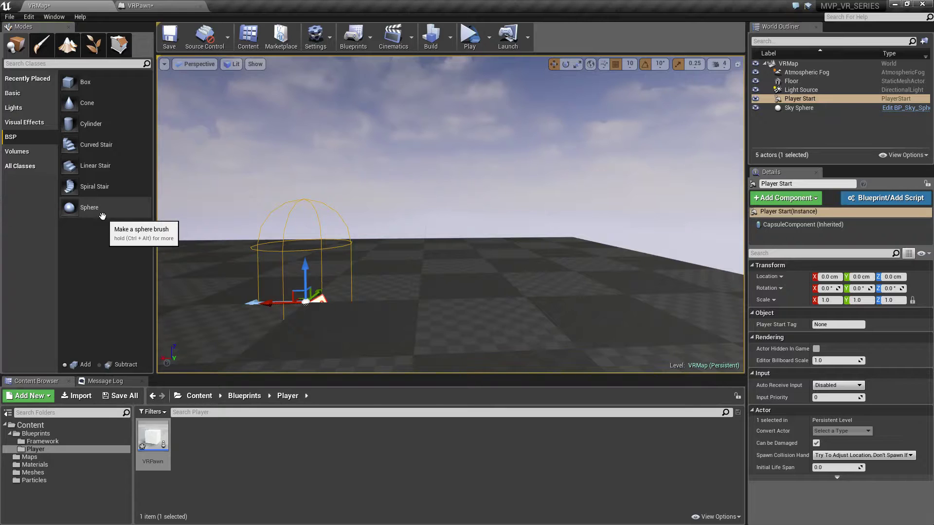
pyautogui.click(118, 48)
pyautogui.click(94, 76)
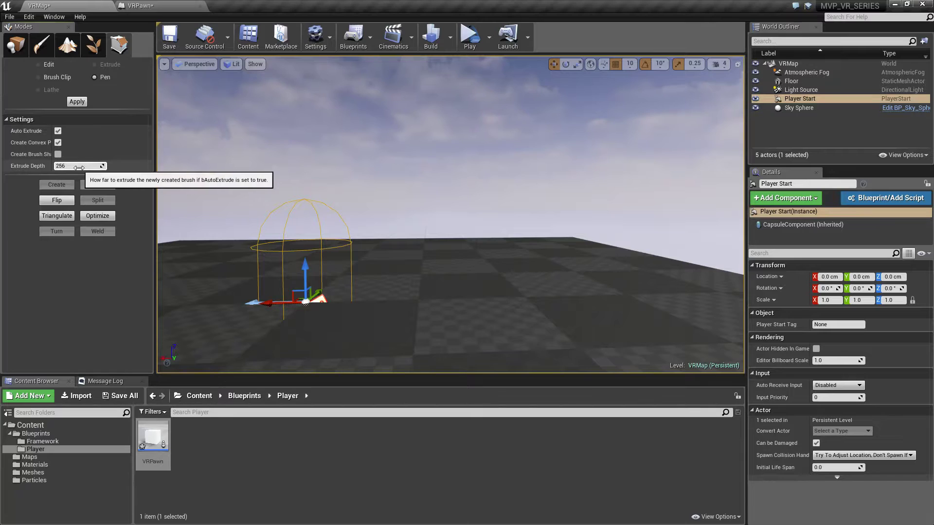
pyautogui.moveTo(53, 155); pyautogui.dragTo(67, 154)
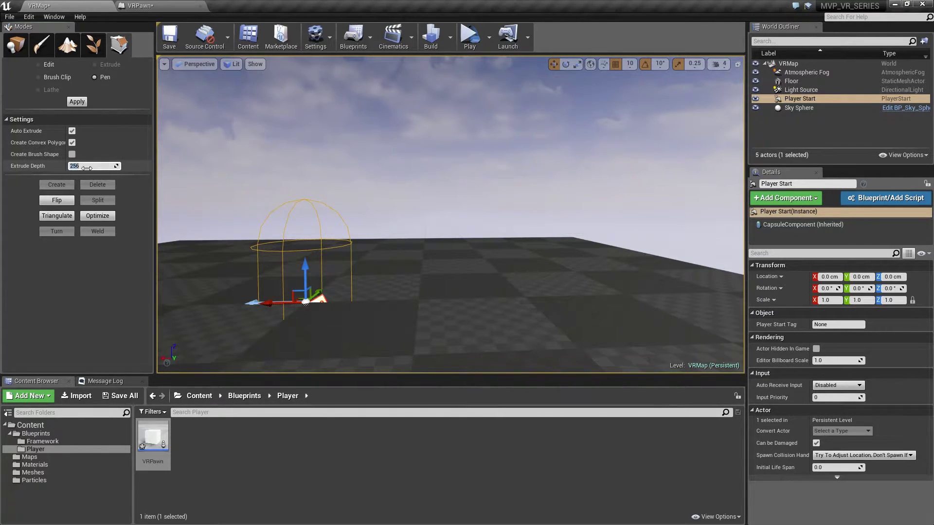
pyautogui.click(86, 167)
pyautogui.write('10')
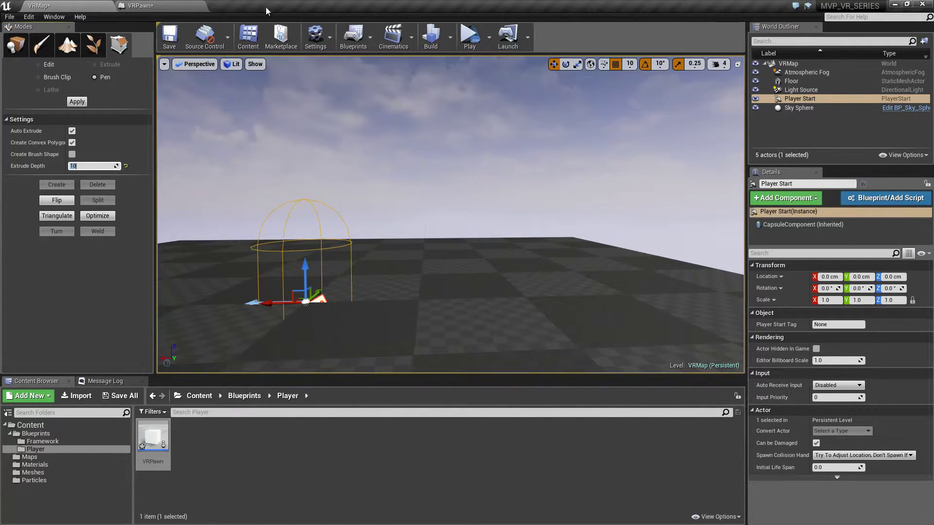
# Change the viewport to the orthographic Right view and frame empty drawing space
pyautogui.click(194, 66)
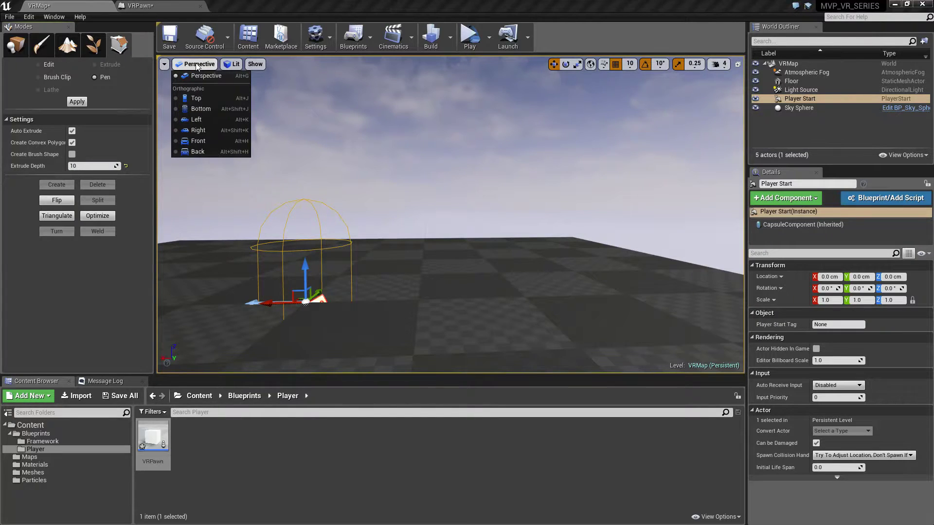
pyautogui.click(211, 127)
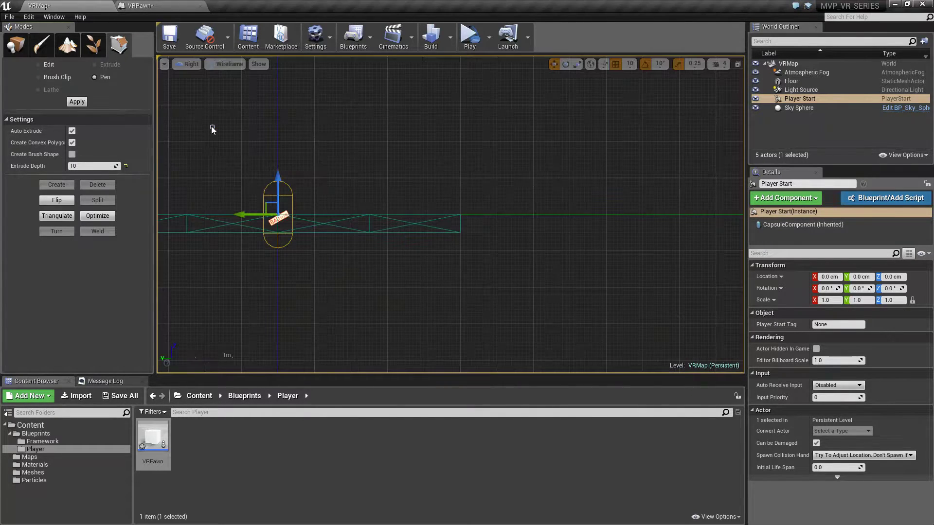
pyautogui.moveTo(475, 142)
pyautogui.mouseDown(button='right')
pyautogui.moveTo(398, 202)
pyautogui.moveTo(352, 196)
pyautogui.mouseUp(button='right')
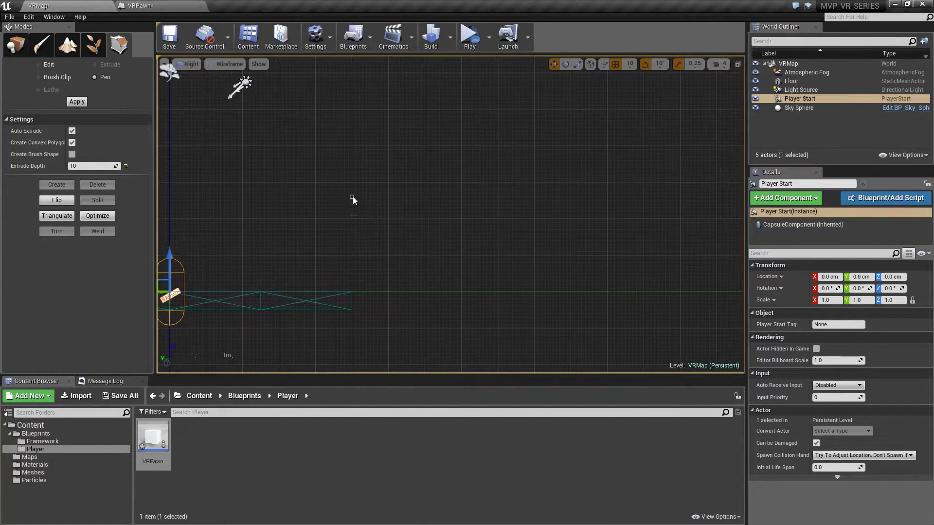
pyautogui.scroll(5, 352, 197)
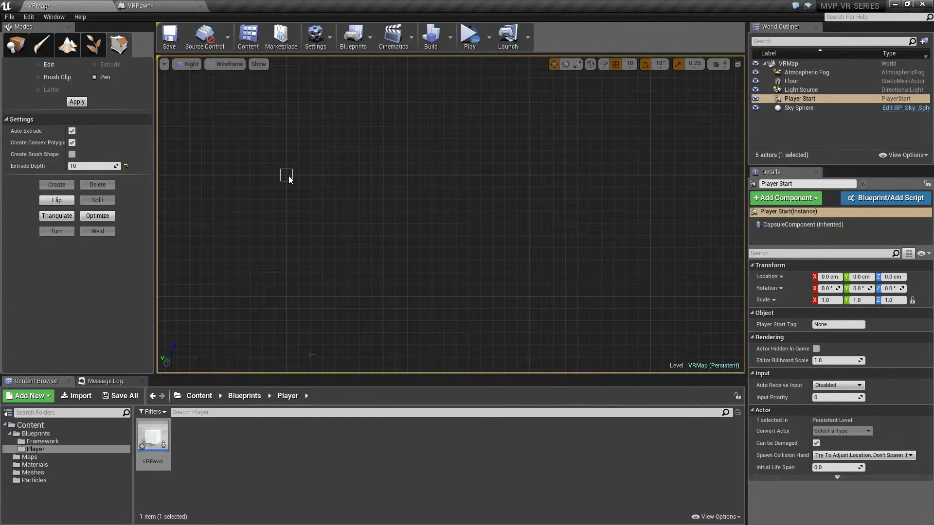
# Pen-draw an L-shaped gun outline and close it on the first corner to create the brush
pyautogui.click(286, 175)
pyautogui.click(408, 175)
pyautogui.click(408, 200)
pyautogui.click(322, 248)
pyautogui.click(286, 175)
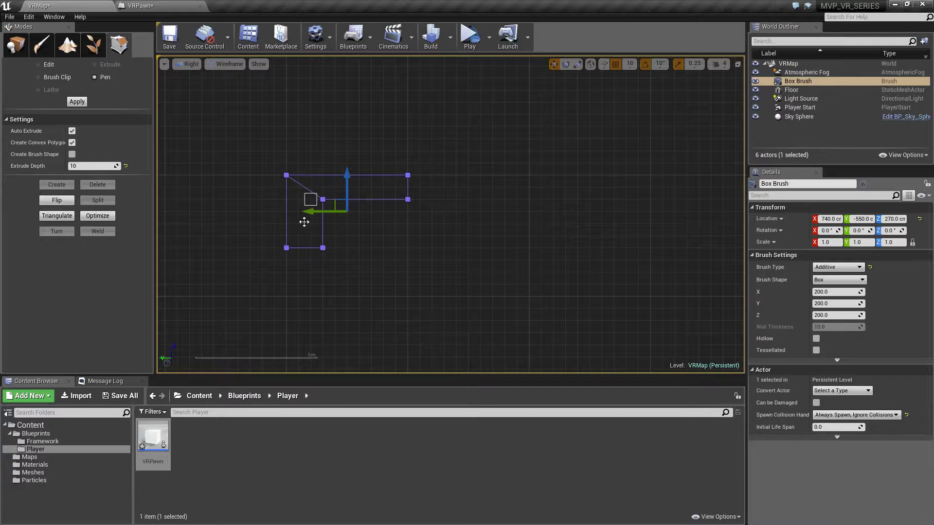
# Return the viewport to lit Perspective and focus on the selected Box Brush
pyautogui.click(186, 69)
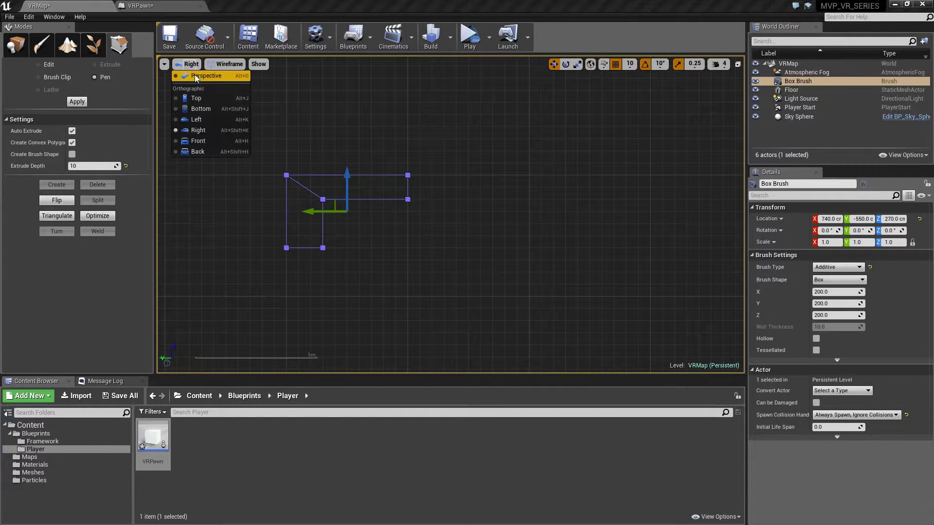
pyautogui.click(198, 76)
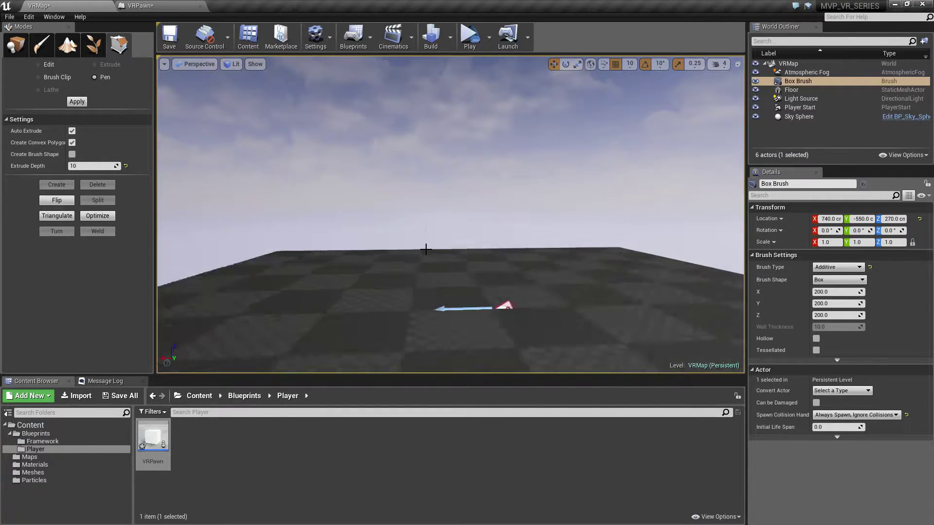
pyautogui.press('f')
pyautogui.click(800, 90)
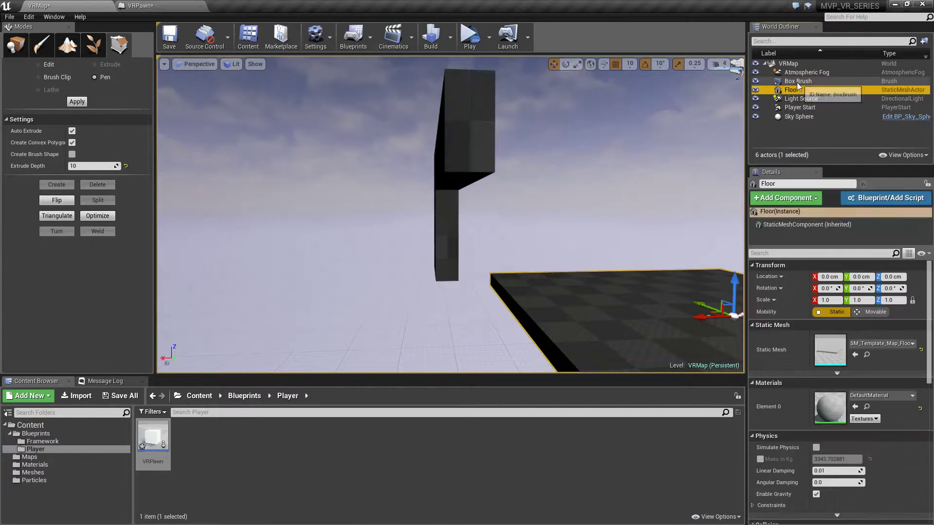
pyautogui.click(797, 81)
# Orbit around the extruded gun brush to inspect it, ending with it selected
pyautogui.moveTo(540, 215)
pyautogui.keyDown('alt'); pyautogui.mouseDown()
pyautogui.moveTo(622, 218)
pyautogui.moveTo(584, 214)
pyautogui.mouseUp(); pyautogui.keyUp('alt')
pyautogui.click(584, 214)
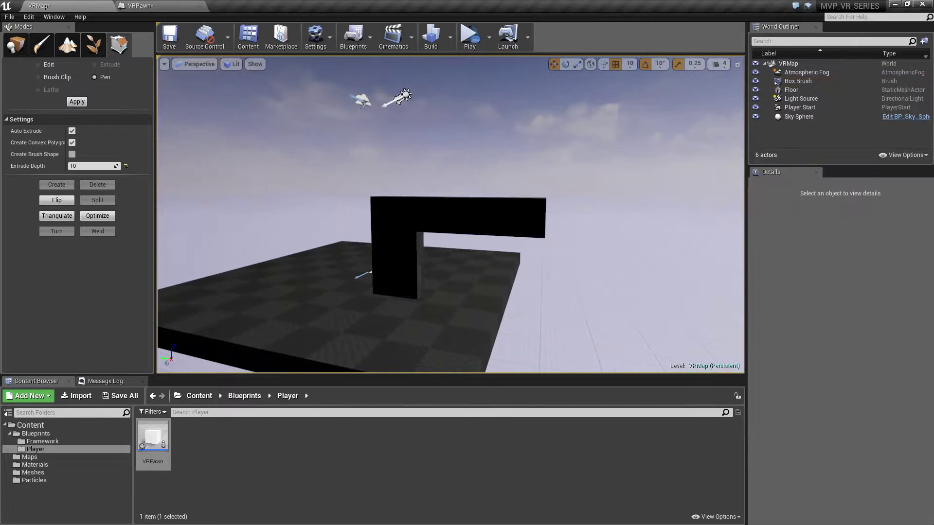
pyautogui.moveTo(583, 214); pyautogui.dragTo(576, 214, button='right')
pyautogui.click(378, 151)
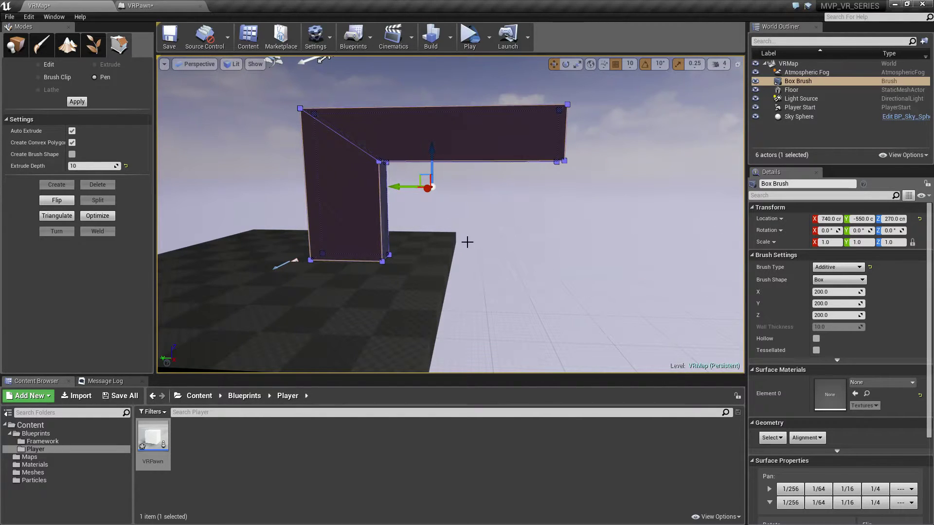
pyautogui.click(559, 247)
pyautogui.moveTo(522, 229); pyautogui.dragTo(519, 225, button='right')
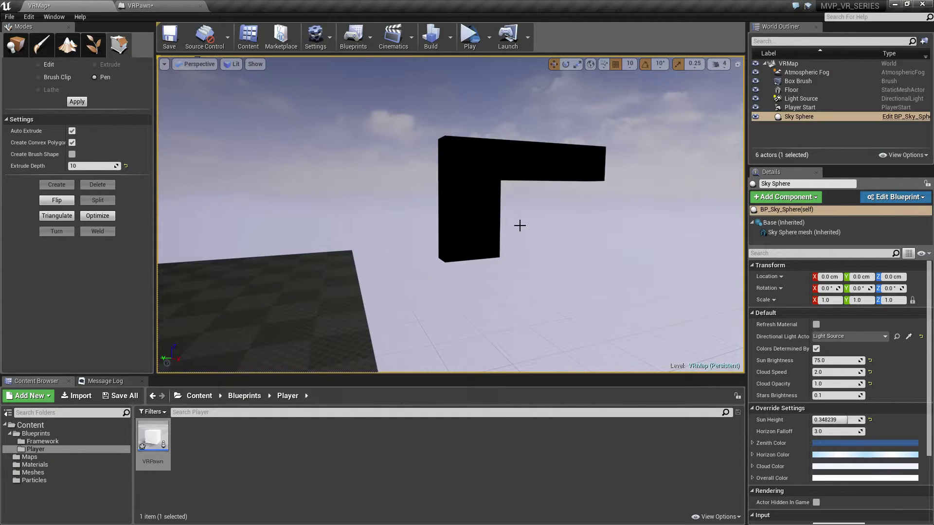
pyautogui.click(492, 168)
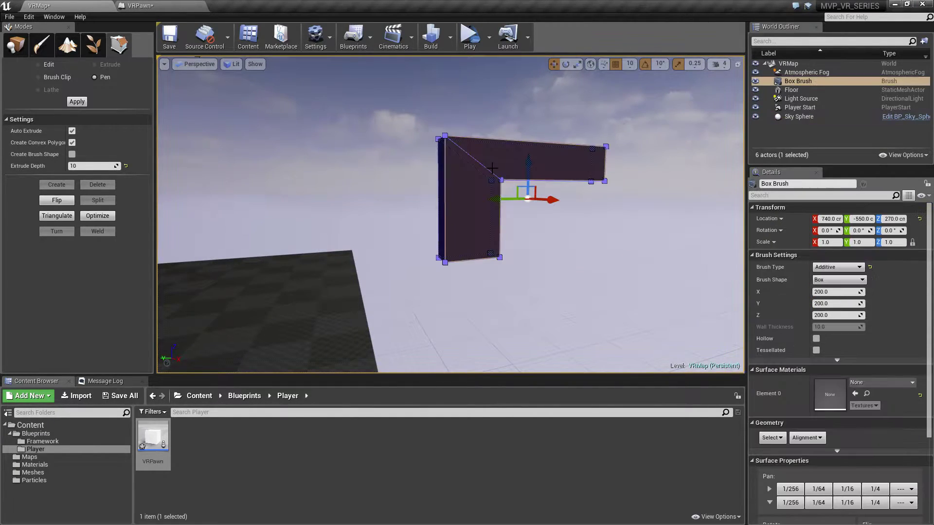
# Select all matching brush surfaces and expand the advanced Brush Settings showing Create Static Mesh
pyautogui.click(767, 442)
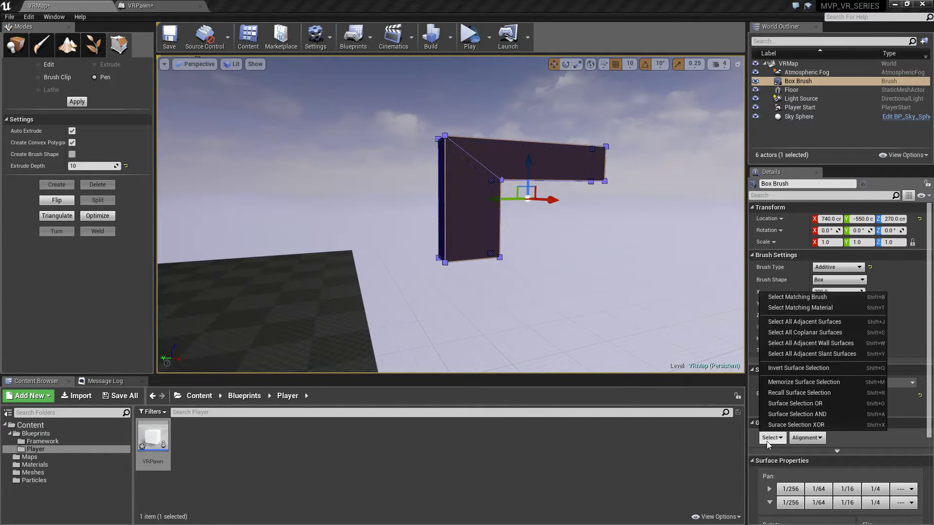
pyautogui.click(793, 297)
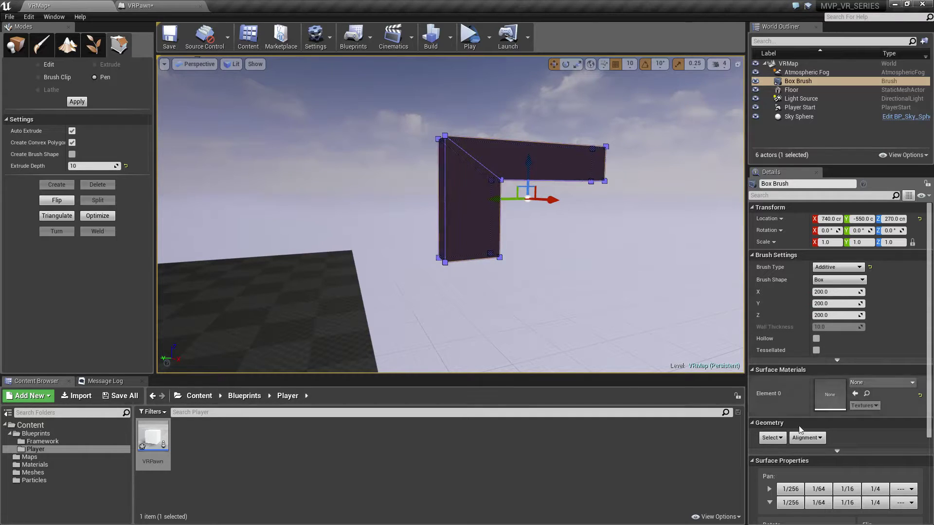
pyautogui.scroll(-1, 829, 423)
pyautogui.click(837, 421)
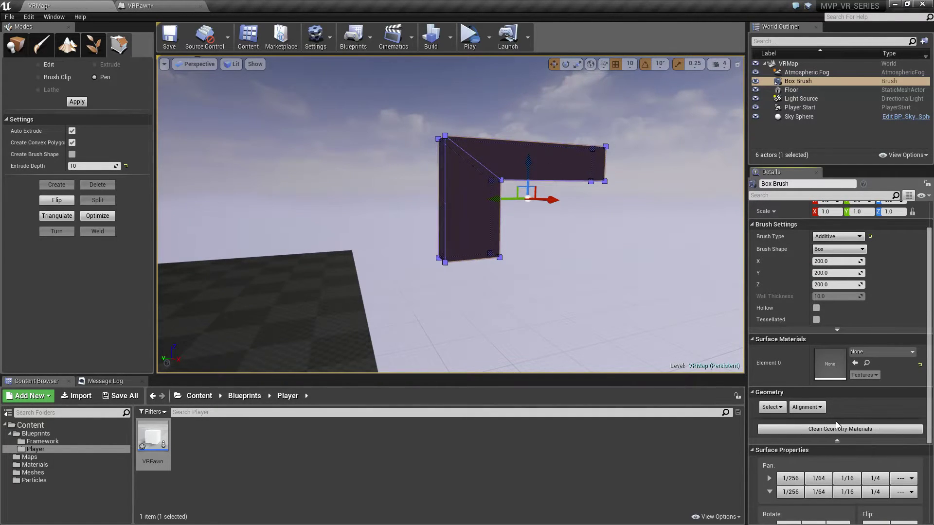
pyautogui.click(837, 329)
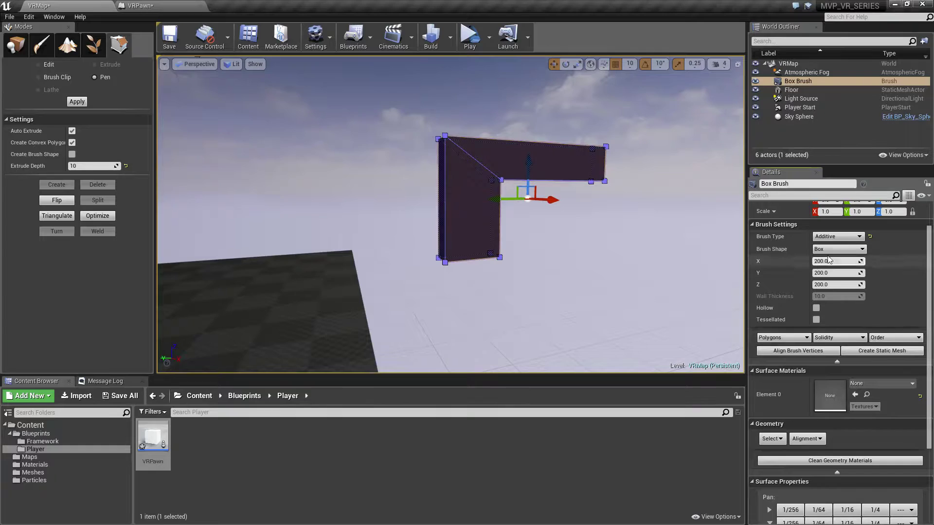
pyautogui.click(752, 225)
pyautogui.click(751, 224)
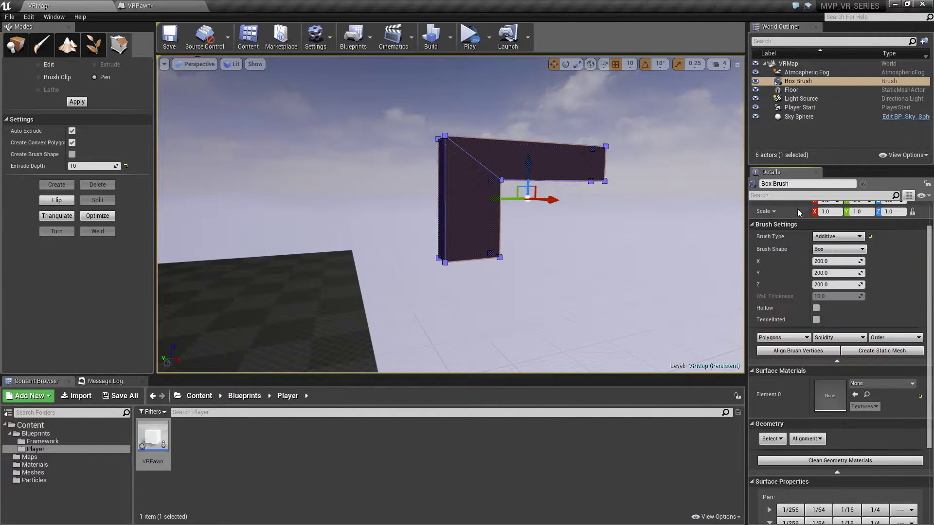
pyautogui.scroll(1, 786, 323)
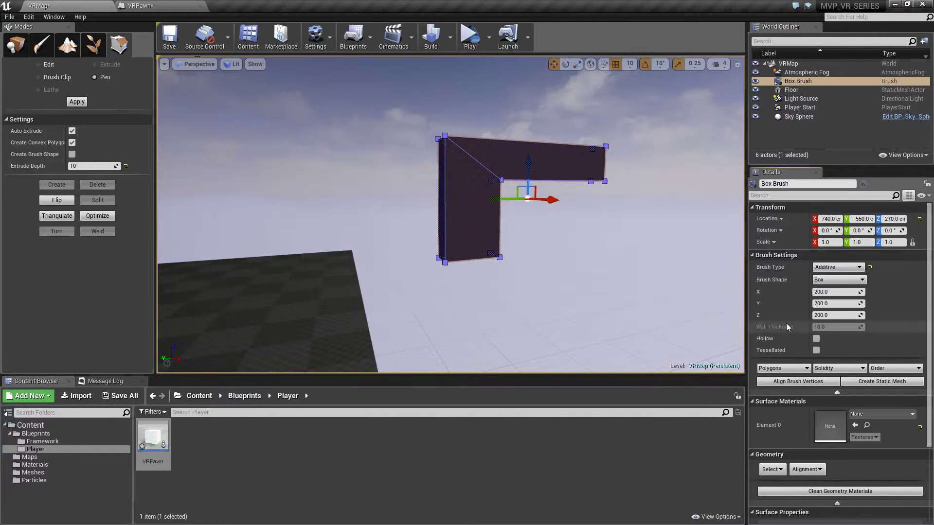
pyautogui.click(837, 392)
pyautogui.click(836, 360)
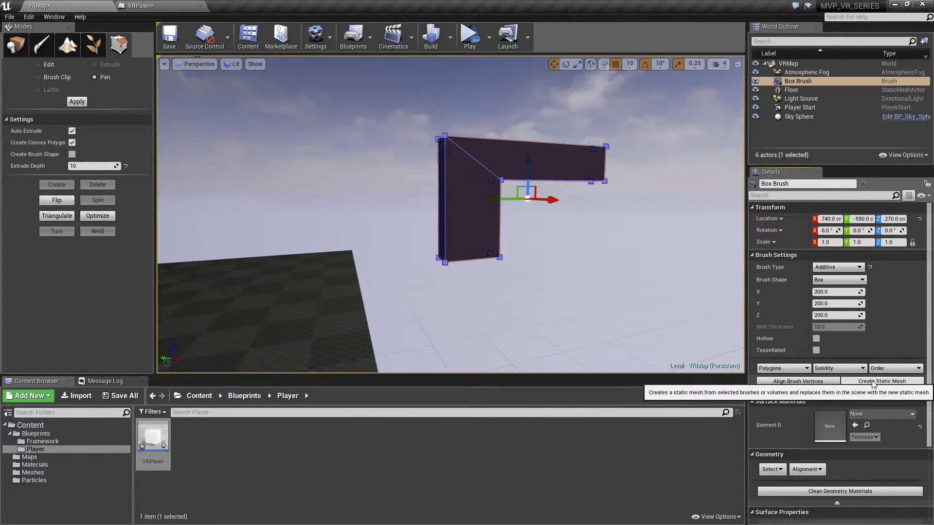
# Convert the brush into a GunMesh static mesh in the Meshes folder, then delete the actor
pyautogui.click(873, 383)
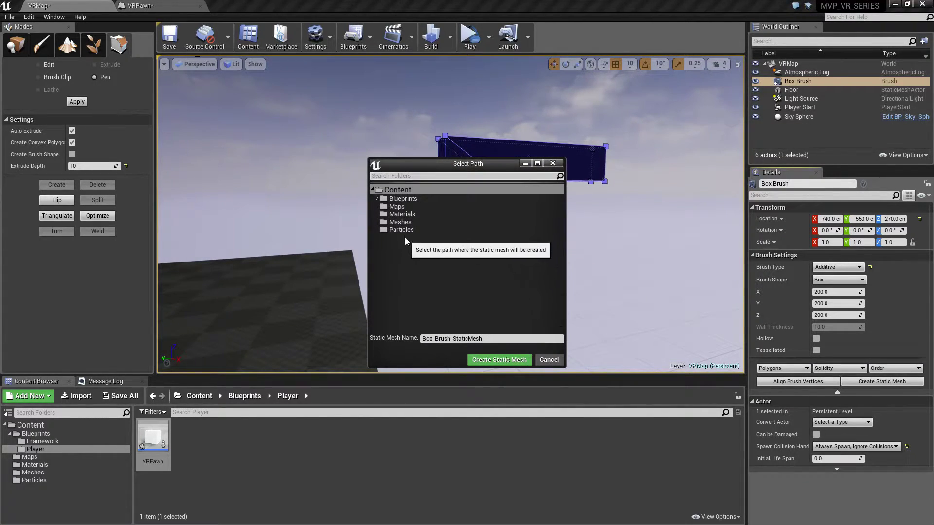
pyautogui.click(399, 223)
pyautogui.press('Tab')
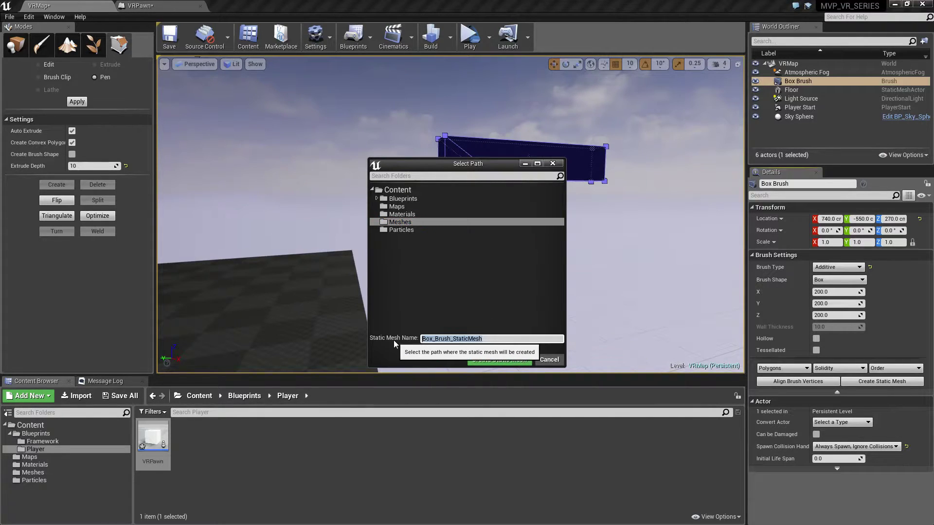
pyautogui.write('Gun Mesh')
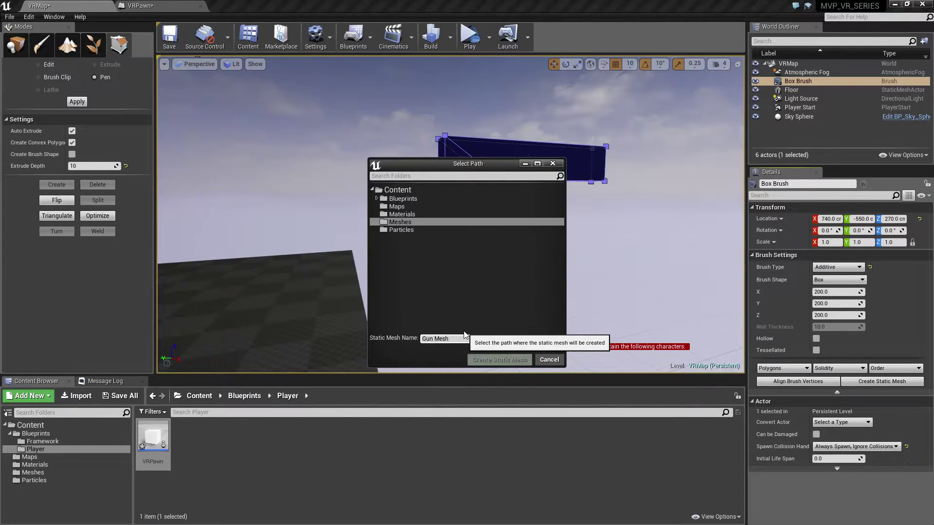
pyautogui.press('BackSpace')
pyautogui.click(398, 222)
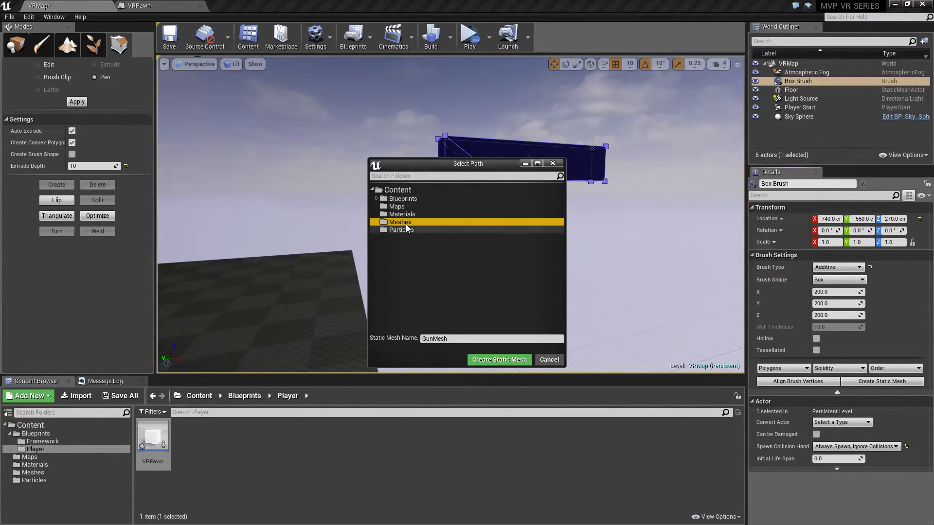
pyautogui.click(495, 359)
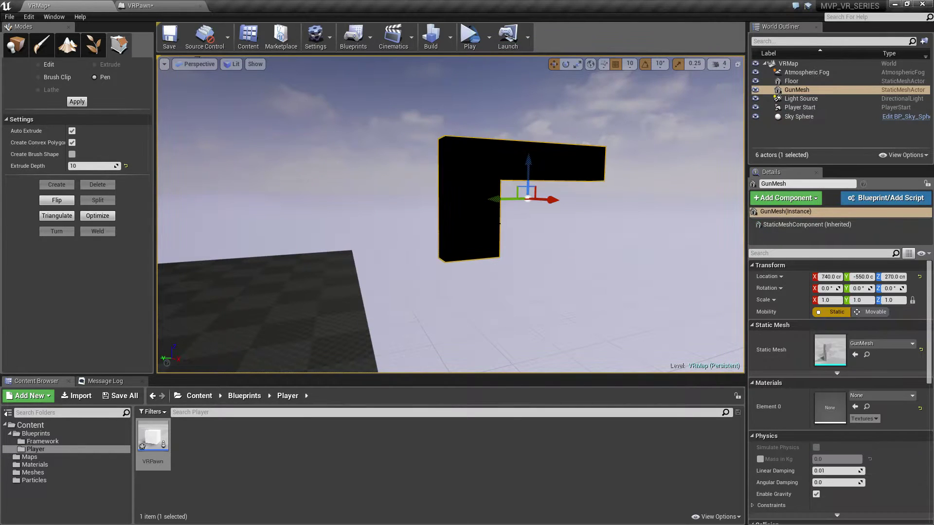
pyautogui.press('Delete')
pyautogui.moveTo(494, 223); pyautogui.dragTo(494, 224, button='right')
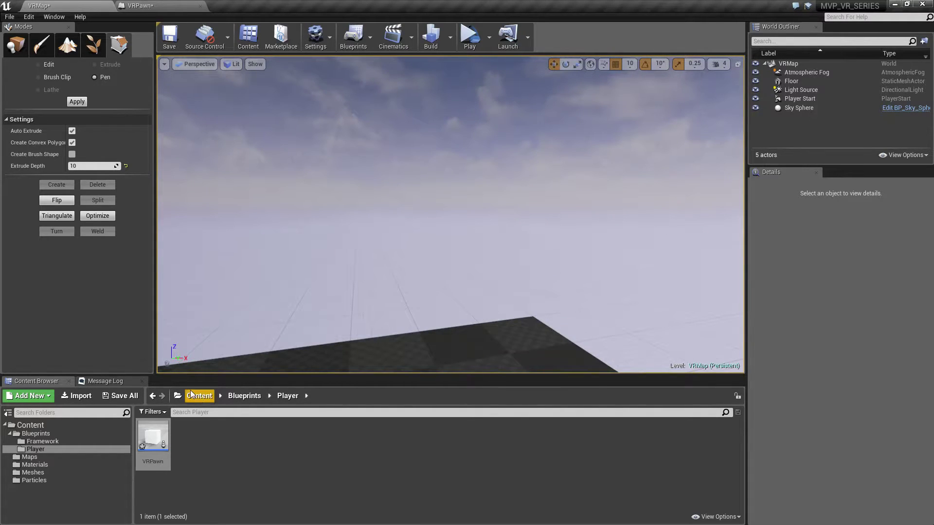
# Open GunMesh from the Meshes folder in the Static Mesh Editor, inspect it and save it
pyautogui.click(48, 472)
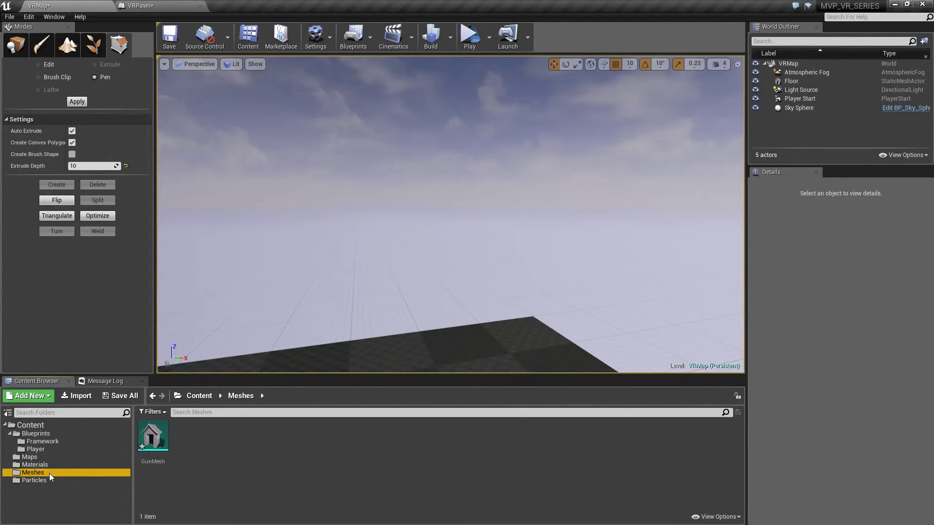
pyautogui.doubleClick(153, 438)
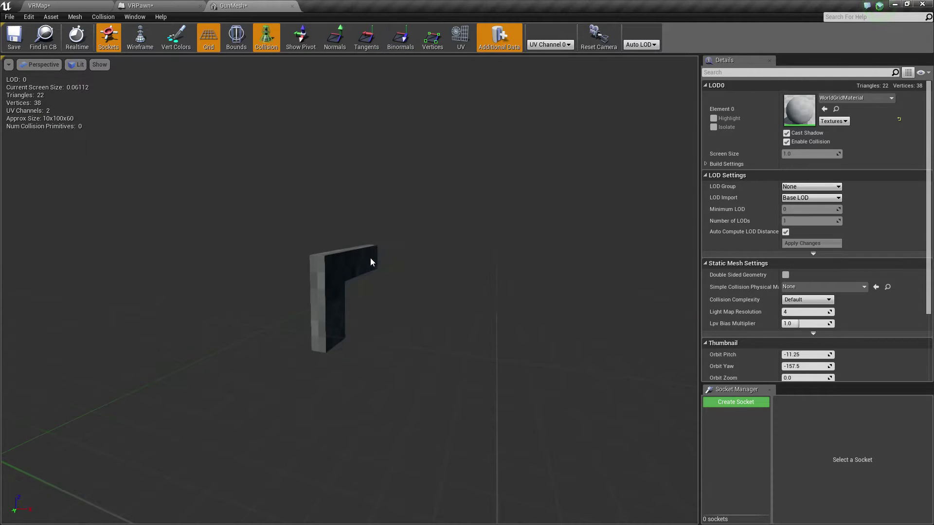
pyautogui.moveTo(371, 258); pyautogui.dragTo(425, 277)
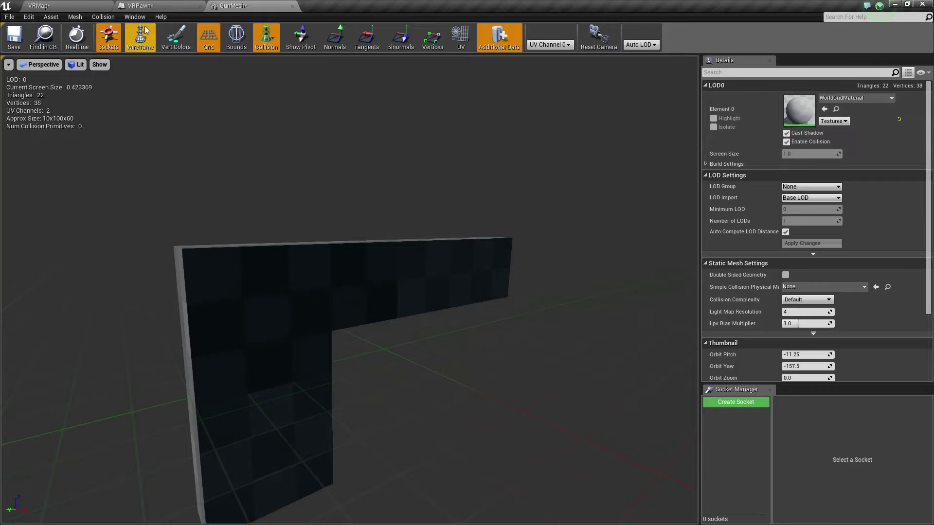
pyautogui.click(14, 39)
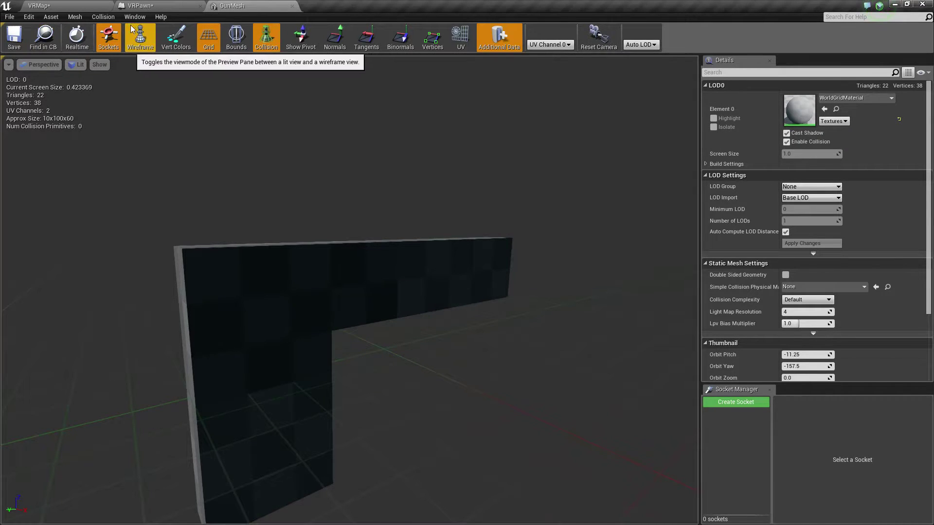
pyautogui.click(53, 6)
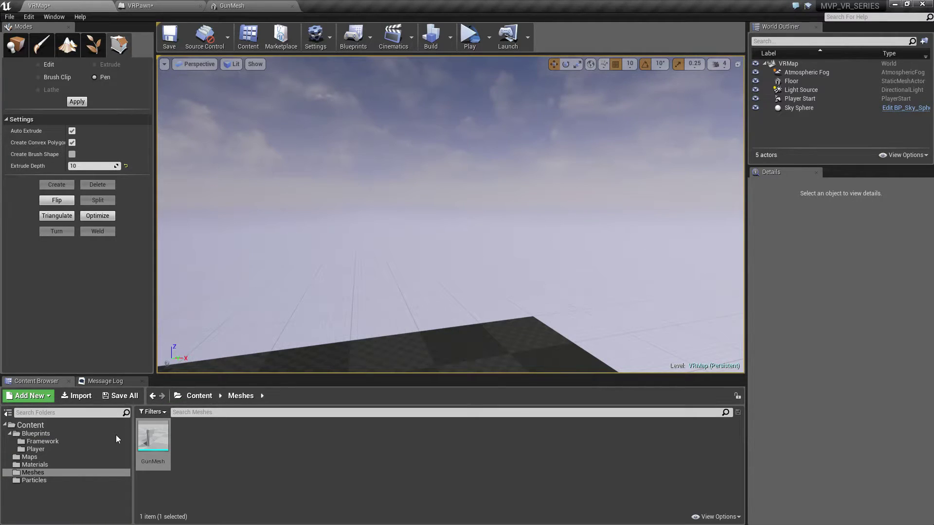
pyautogui.click(42, 466)
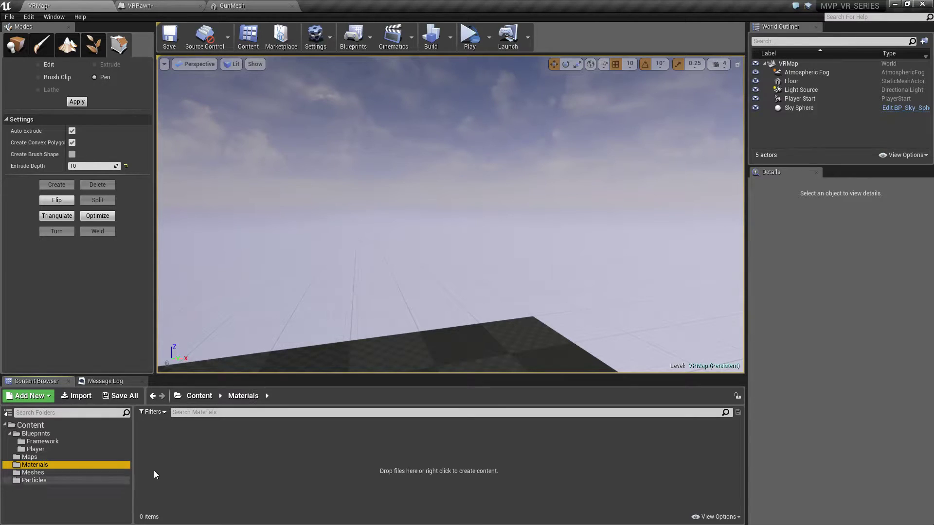
# Create a new material in the Materials folder, rename it GunMat, and open it for editing
pyautogui.rightClick(200, 449)
pyautogui.click(246, 313)
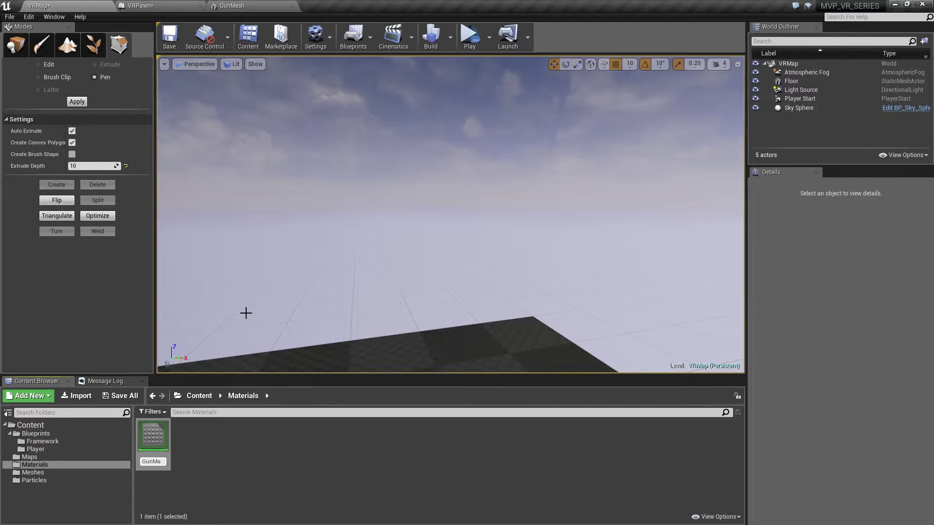
pyautogui.press('Return')
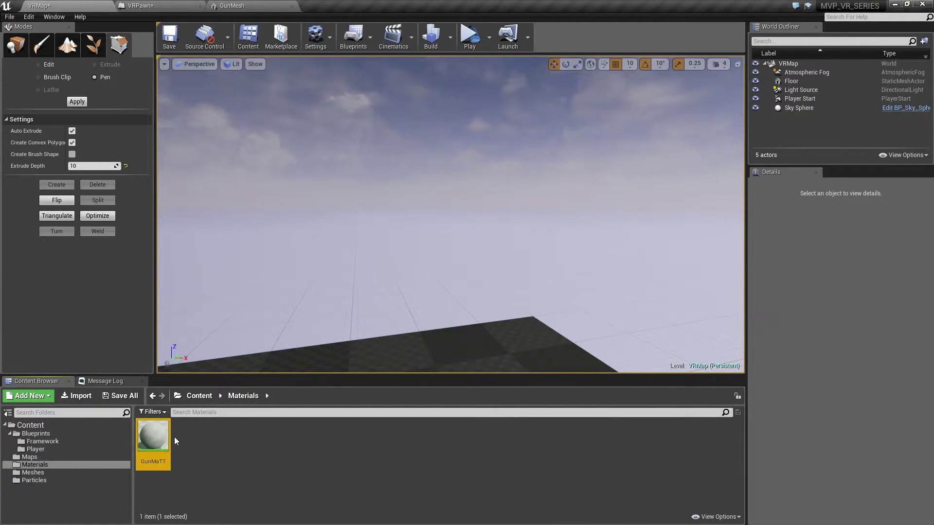
pyautogui.press('F2')
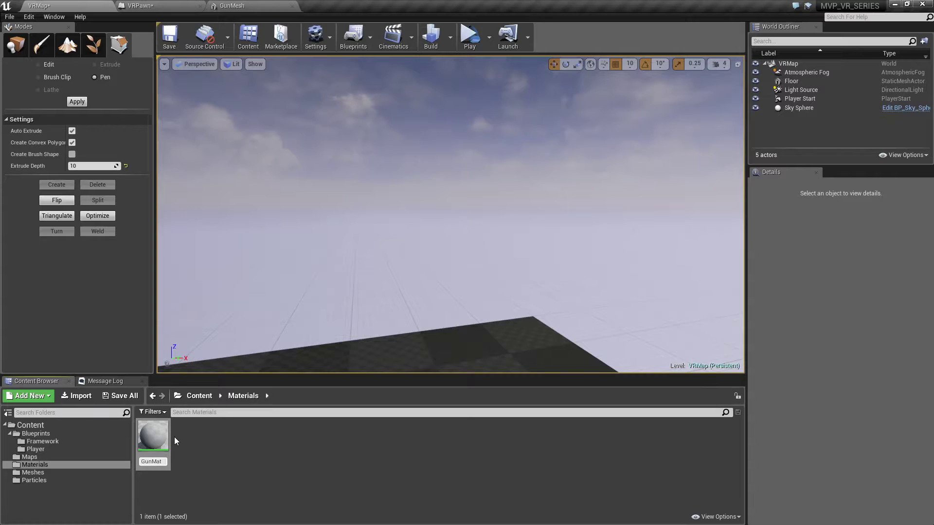
pyautogui.write('GunMat')
pyautogui.press('Return')
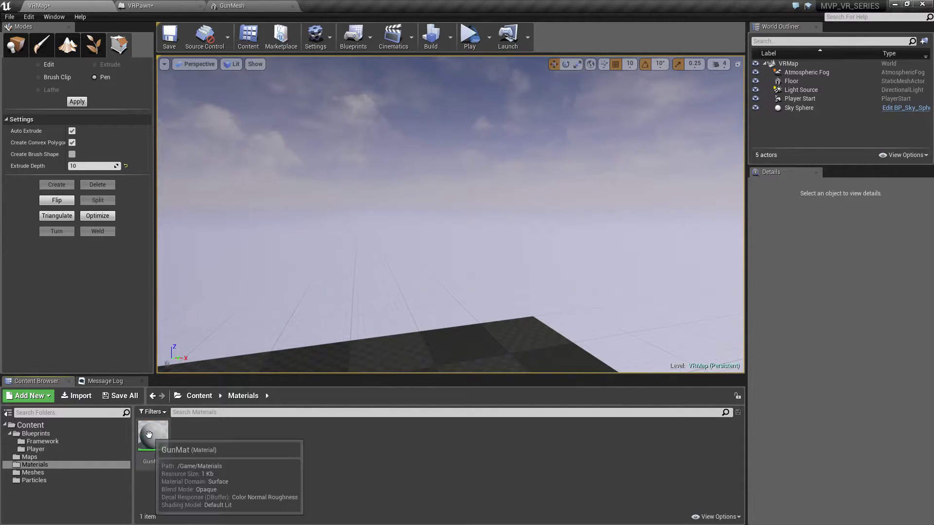
pyautogui.doubleClick(153, 437)
pyautogui.moveTo(358, 294); pyautogui.dragTo(382, 273, button='right')
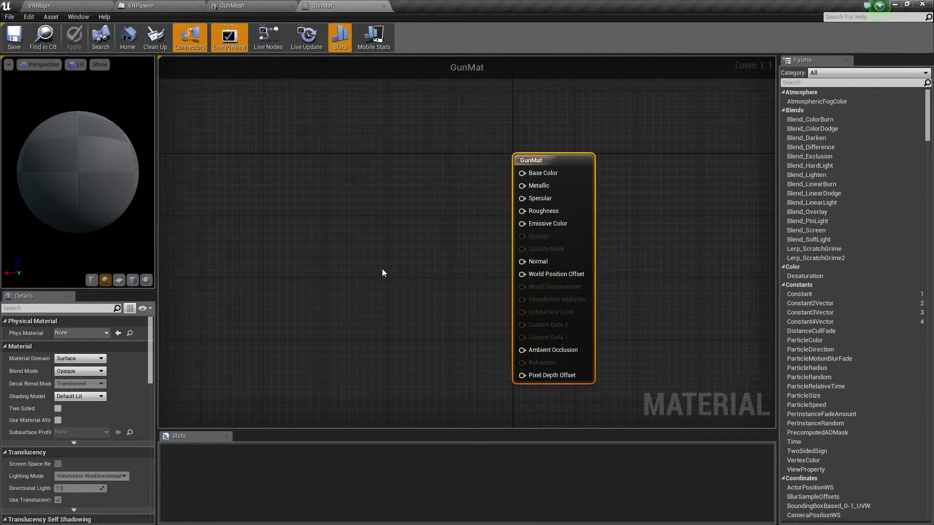
# Add a Constant3Vector set to 0.555 grey and connect it to Base Color
pyautogui.click(307, 210)
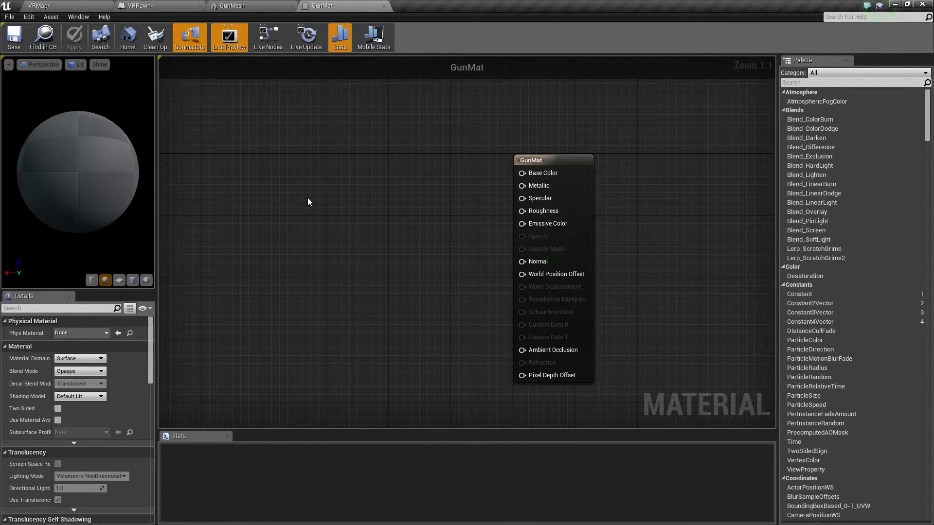
pyautogui.click(307, 198)
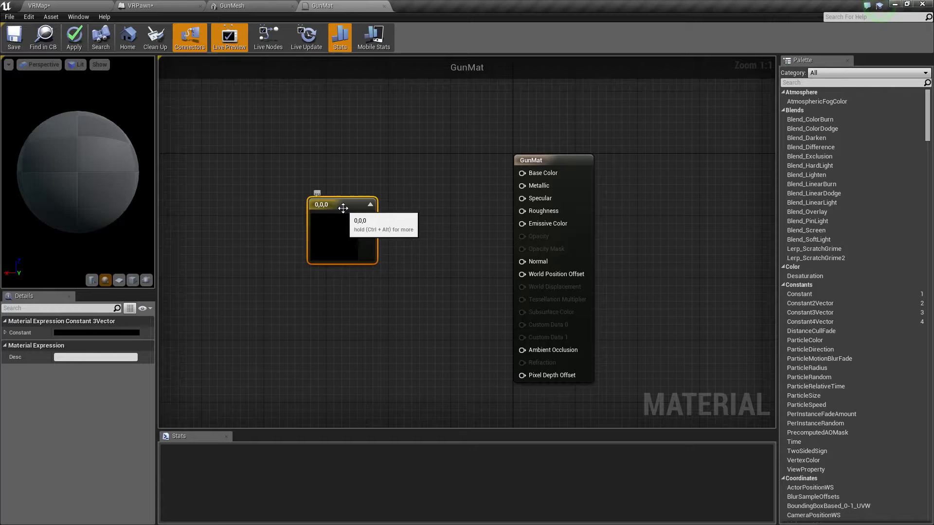
pyautogui.click(338, 172)
pyautogui.click(334, 204)
pyautogui.moveTo(368, 218); pyautogui.dragTo(532, 174)
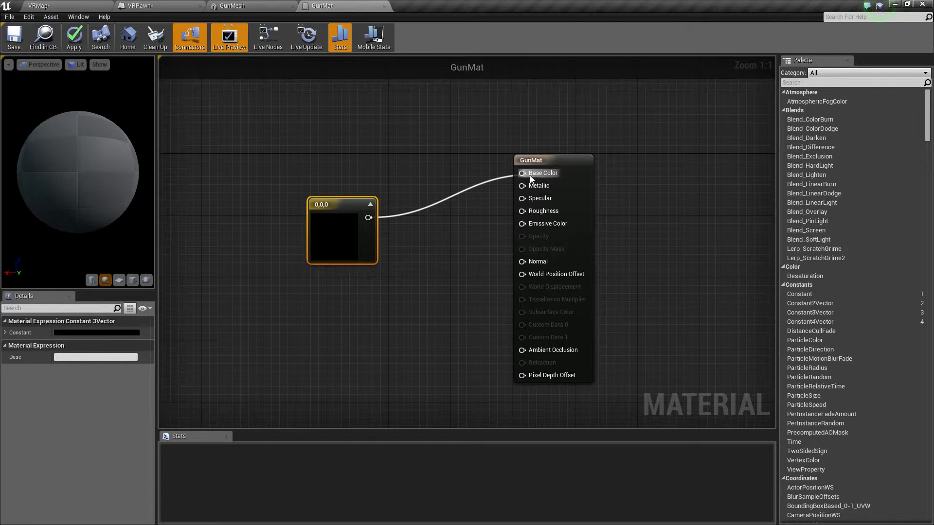
pyautogui.doubleClick(338, 250)
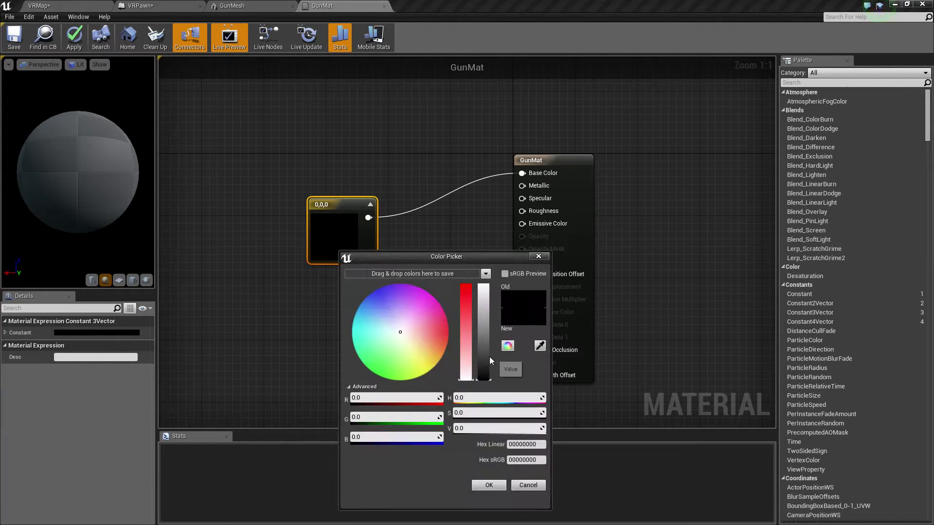
pyautogui.moveTo(484, 371); pyautogui.dragTo(485, 326)
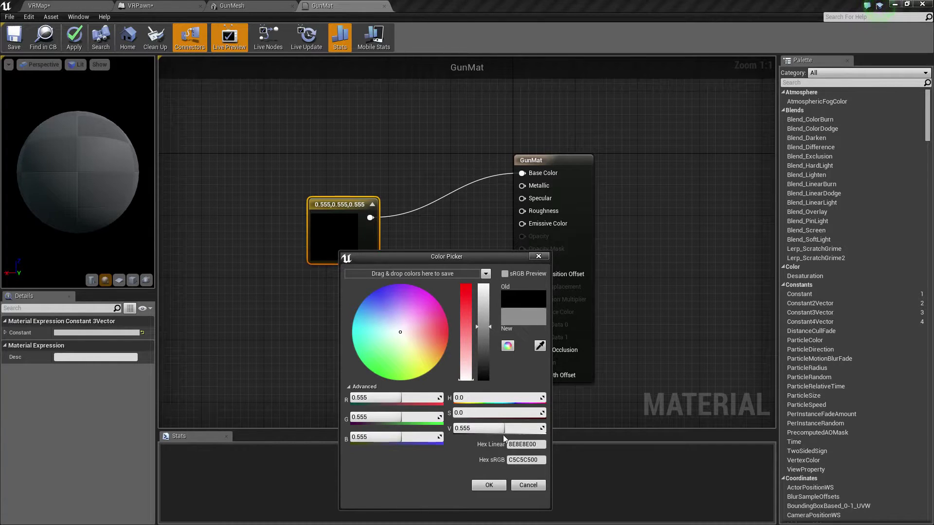
pyautogui.click(489, 485)
pyautogui.moveTo(349, 214); pyautogui.dragTo(366, 155)
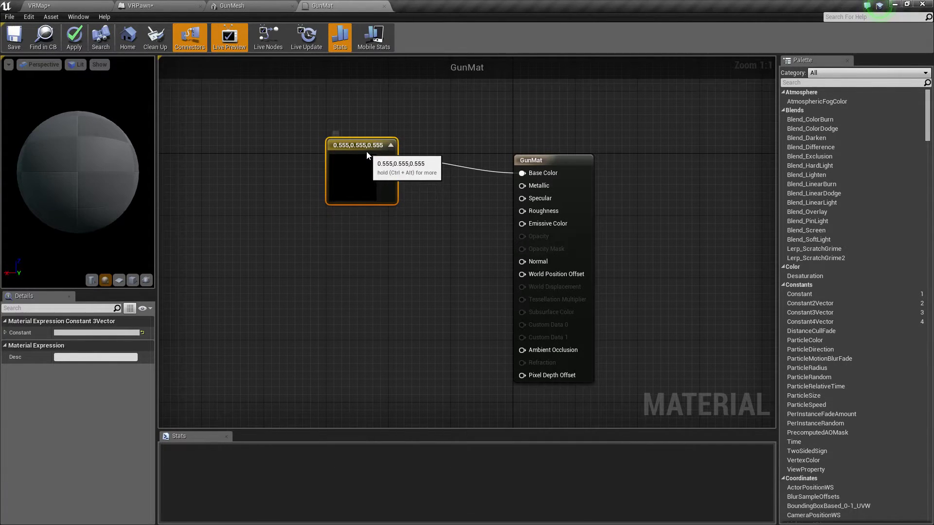
# Apply and save the GunMat material, then close the material editor
pyautogui.click(72, 37)
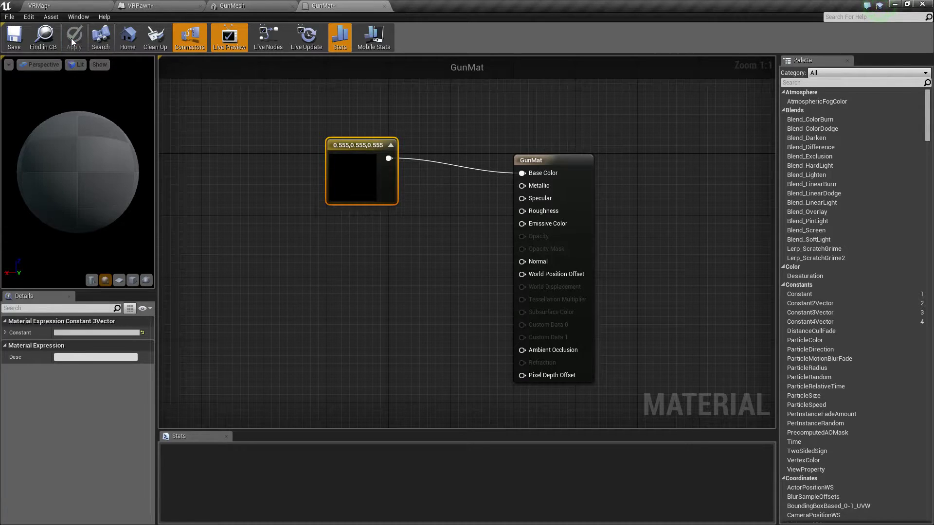
pyautogui.click(14, 41)
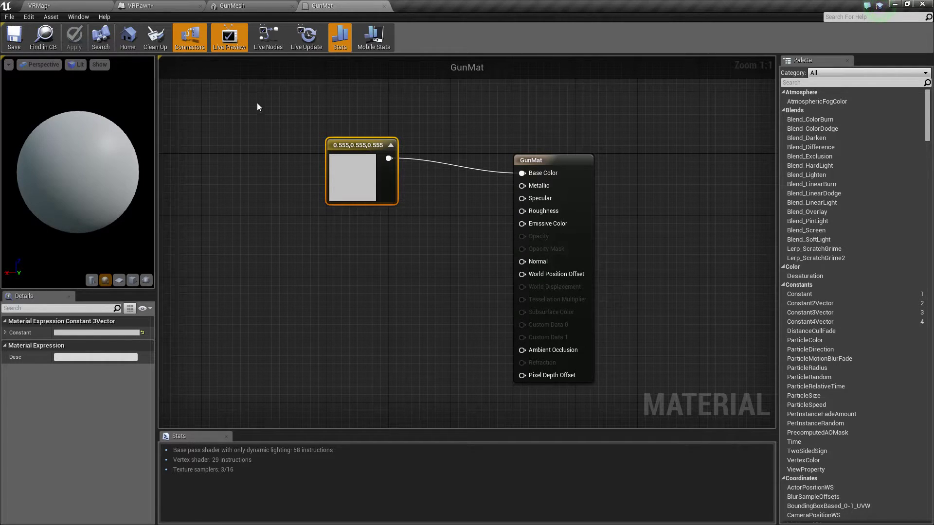
pyautogui.click(384, 6)
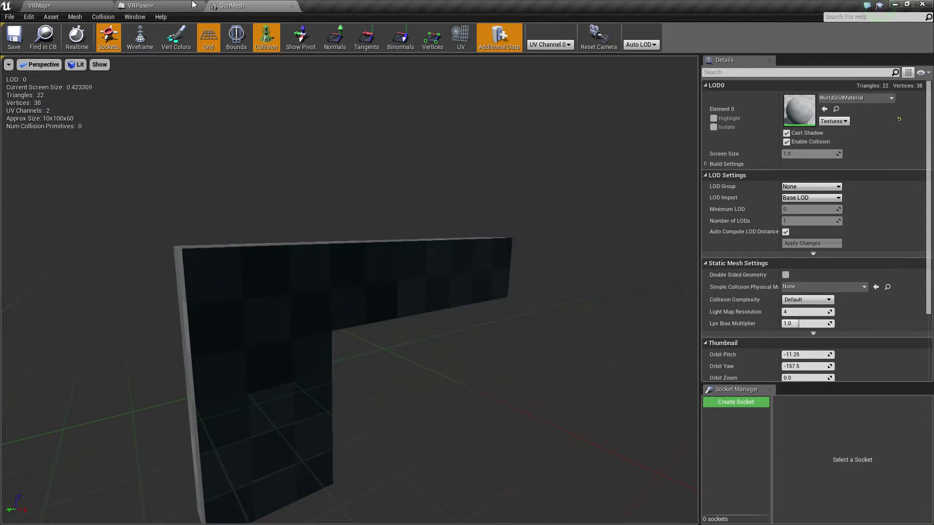
# Assign GunMat as the GunMesh material and save the mesh asset
pyautogui.click(805, 112)
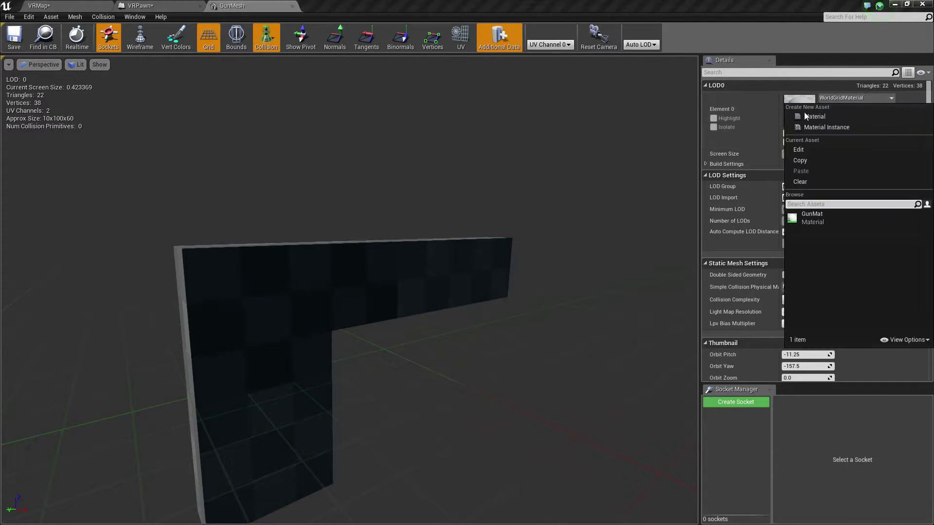
pyautogui.click(813, 220)
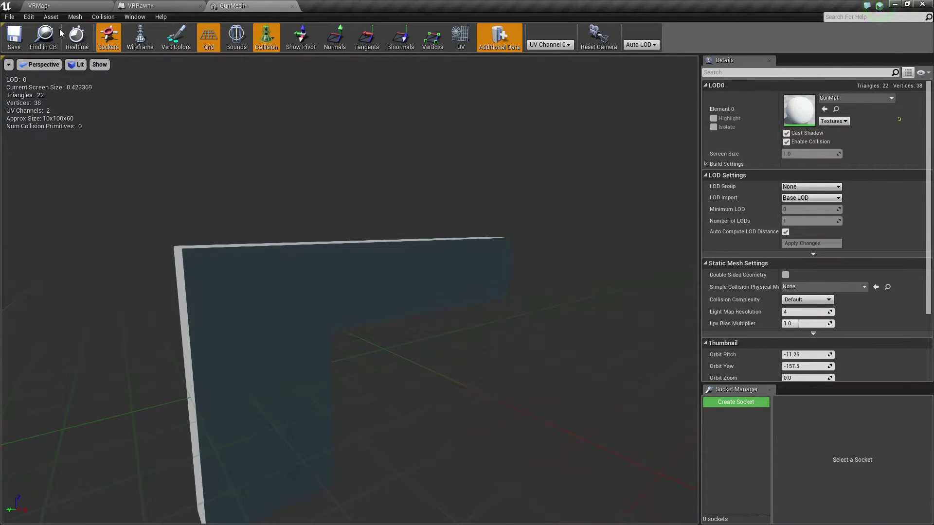
pyautogui.click(14, 37)
pyautogui.click(67, 7)
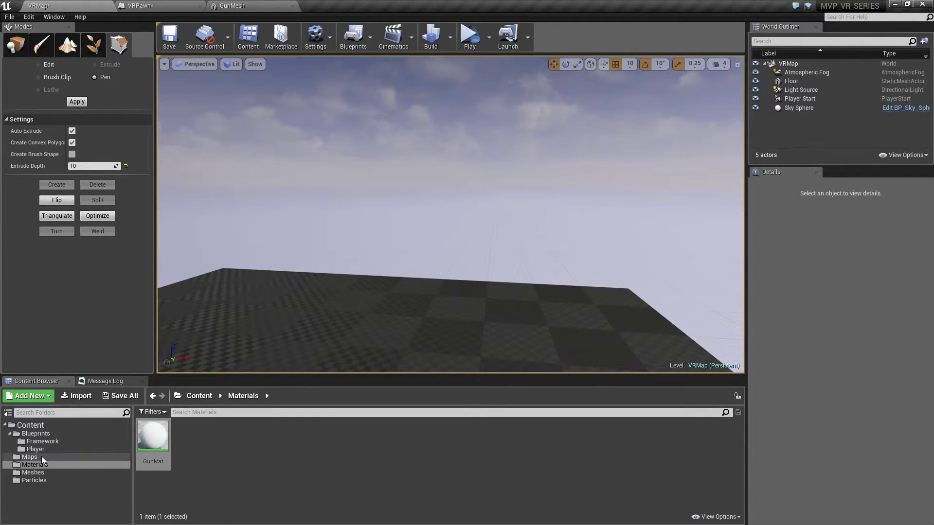
# Drop GunMesh into the level above the floor to check it, then delete it again
pyautogui.click(32, 472)
pyautogui.moveTo(152, 435); pyautogui.dragTo(339, 179)
pyautogui.click(406, 273)
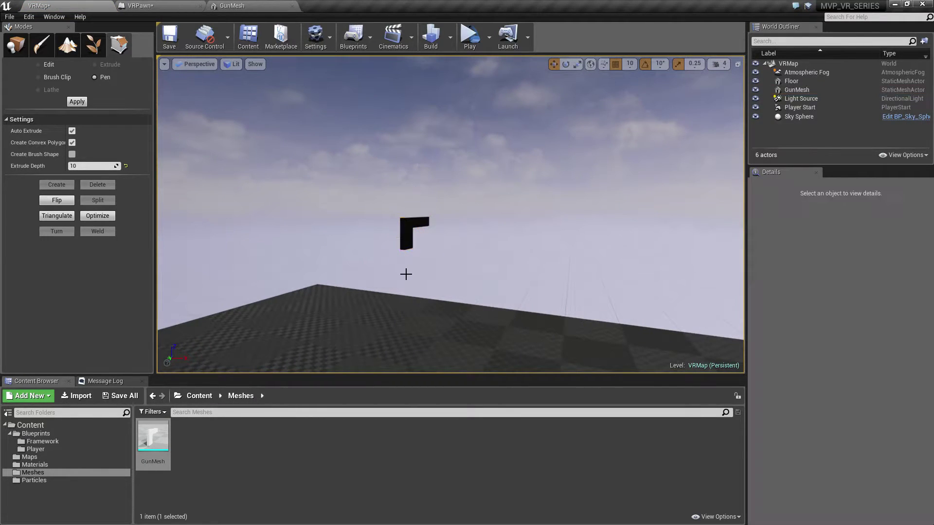
pyautogui.moveTo(406, 273); pyautogui.dragTo(574, 229)
pyautogui.click(362, 292)
pyautogui.moveTo(456, 269); pyautogui.dragTo(457, 271)
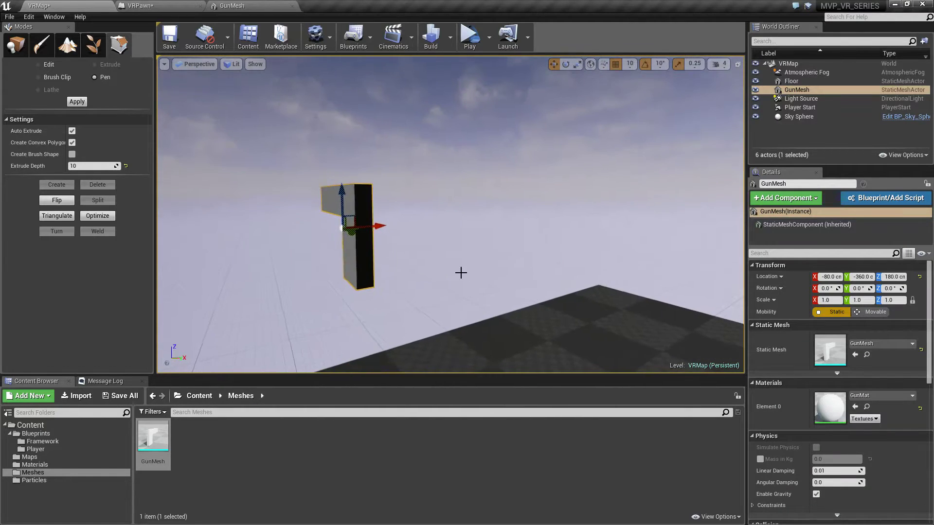
pyautogui.press('Delete')
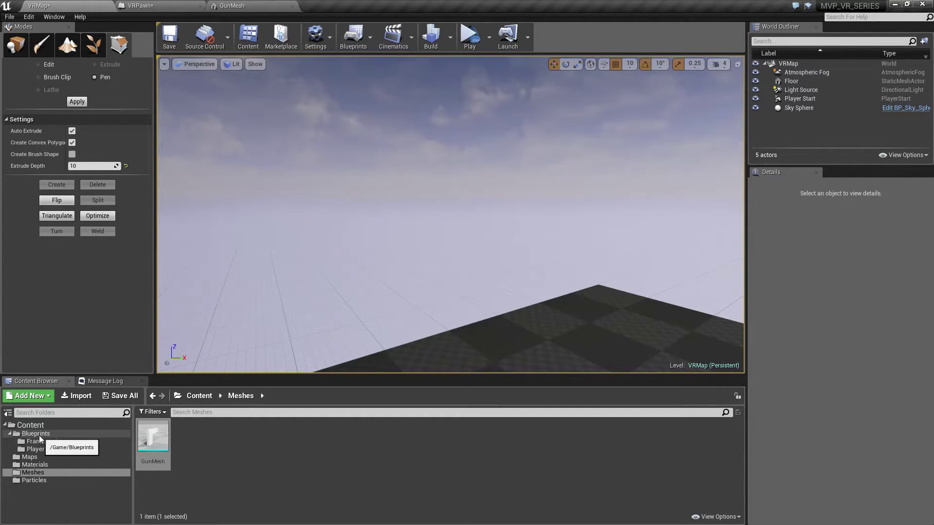
pyautogui.click(35, 449)
# Open the VRPawn blueprint and delete the Cube component under LeftController
pyautogui.doubleClick(153, 436)
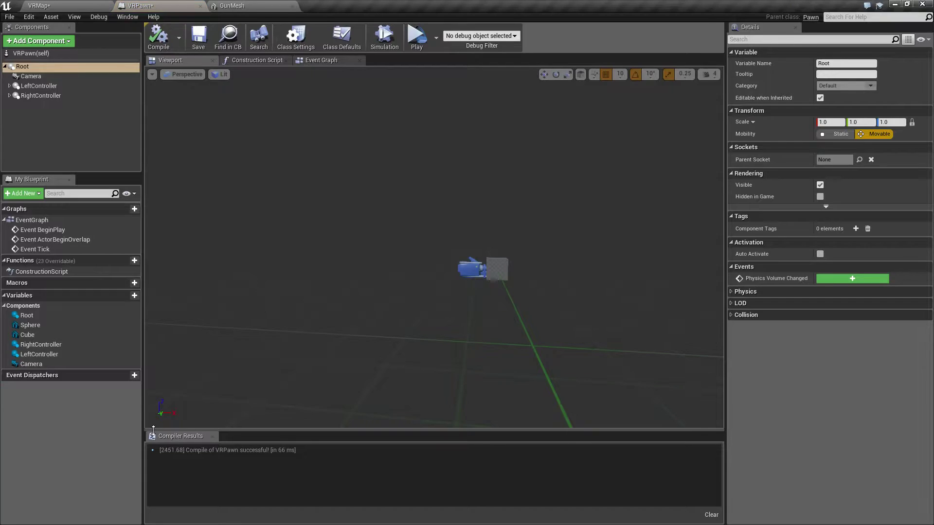
pyautogui.click(10, 95)
pyautogui.click(10, 86)
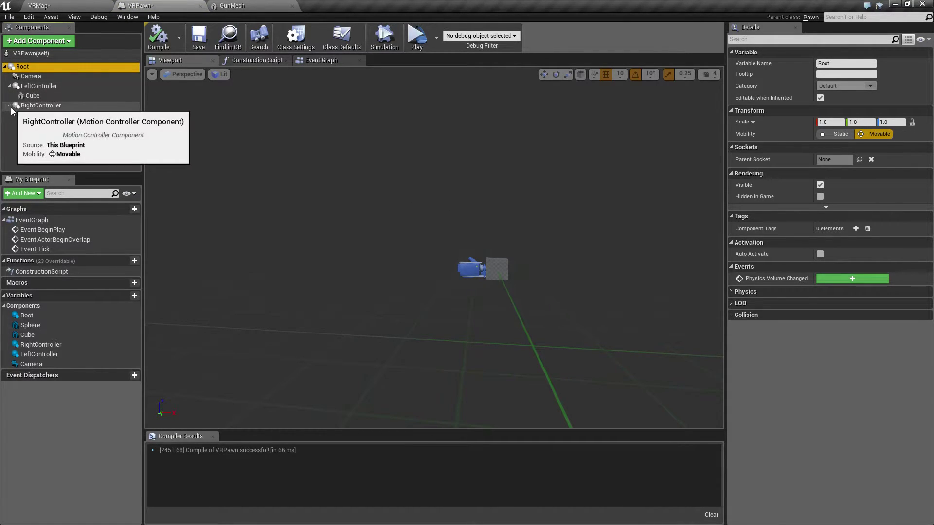
pyautogui.click(10, 106)
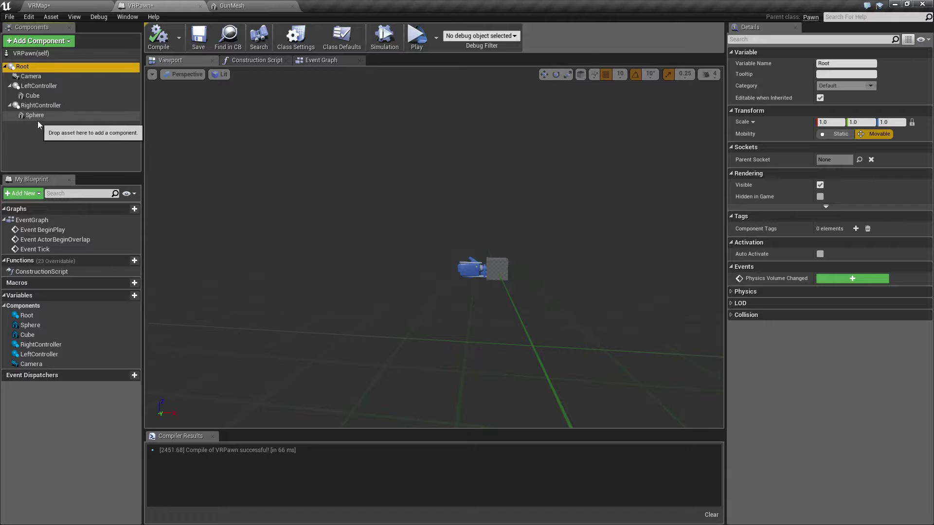
pyautogui.click(21, 95)
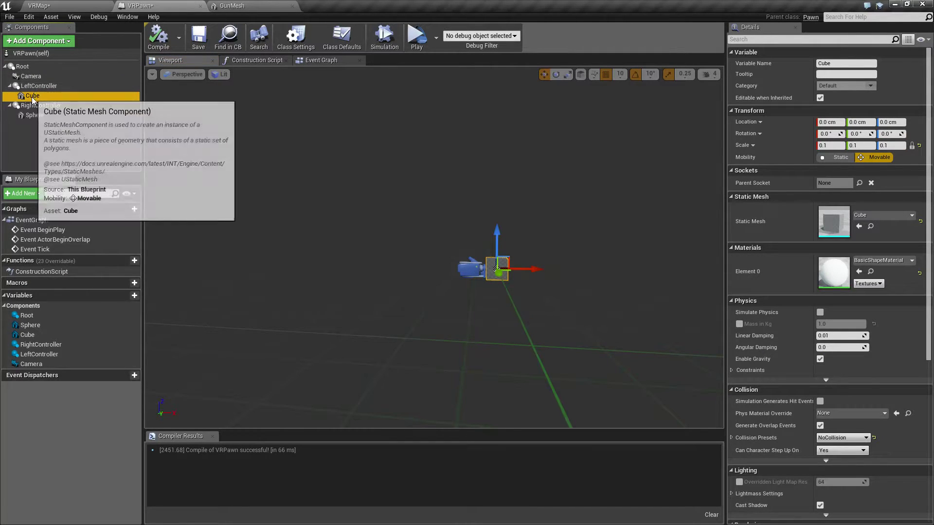
pyautogui.press('Delete')
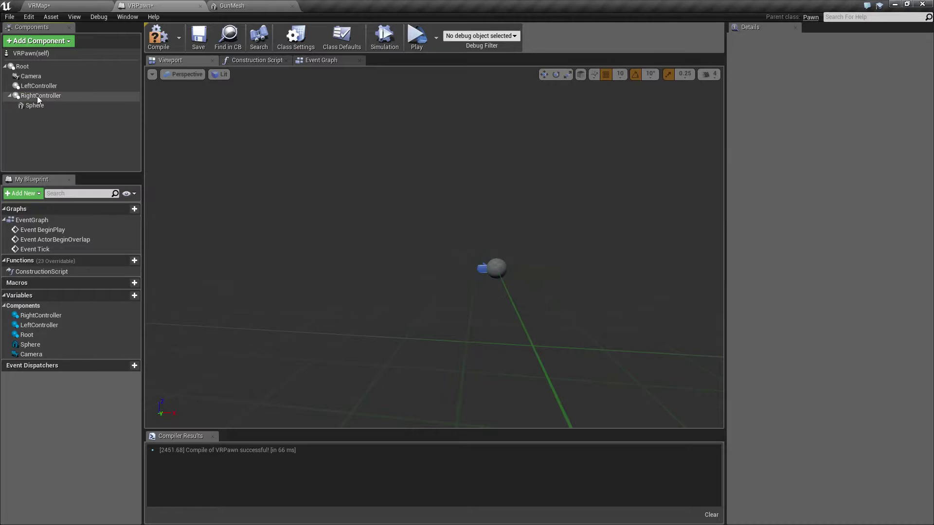
pyautogui.click(36, 88)
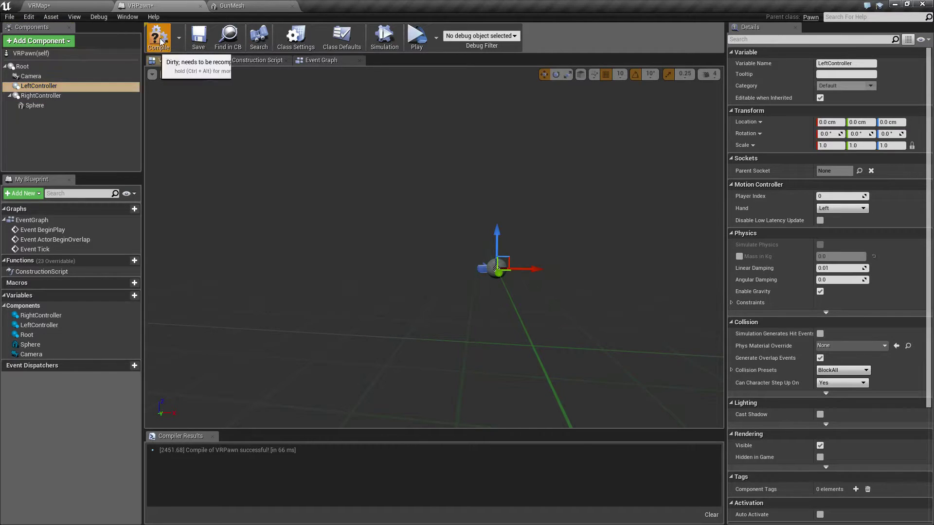
# Compile and save the VRPawn blueprint
pyautogui.click(160, 42)
pyautogui.click(198, 39)
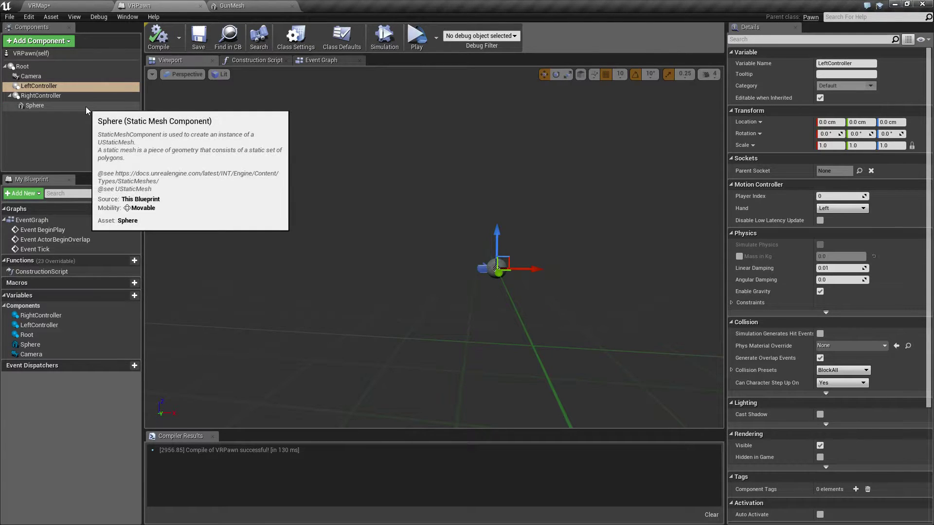
pyautogui.click(39, 87)
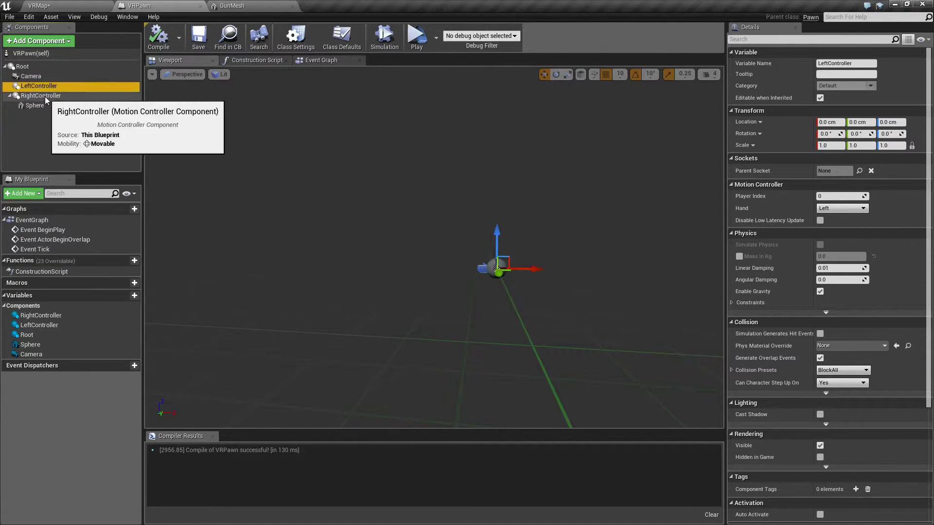
pyautogui.click(34, 105)
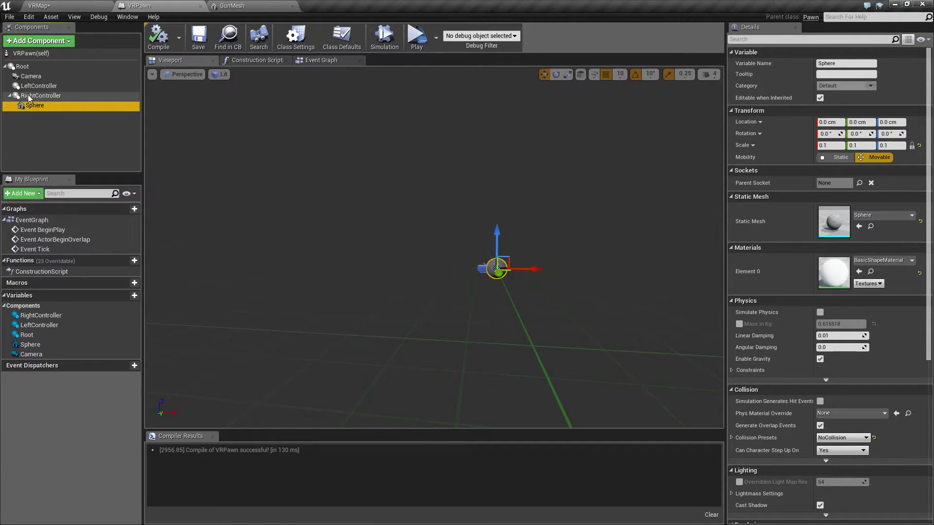
pyautogui.click(39, 41)
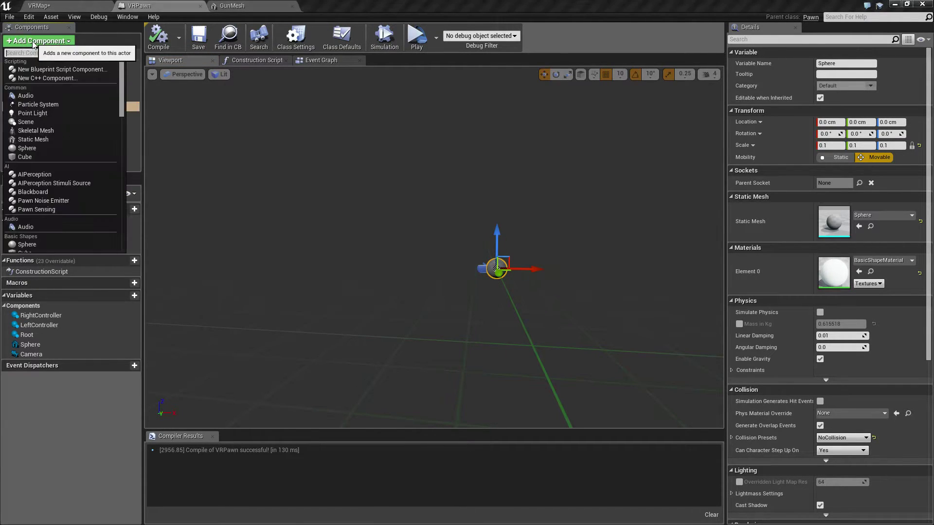
# Rename the Sphere component to GunMesh
pyautogui.click(183, 137)
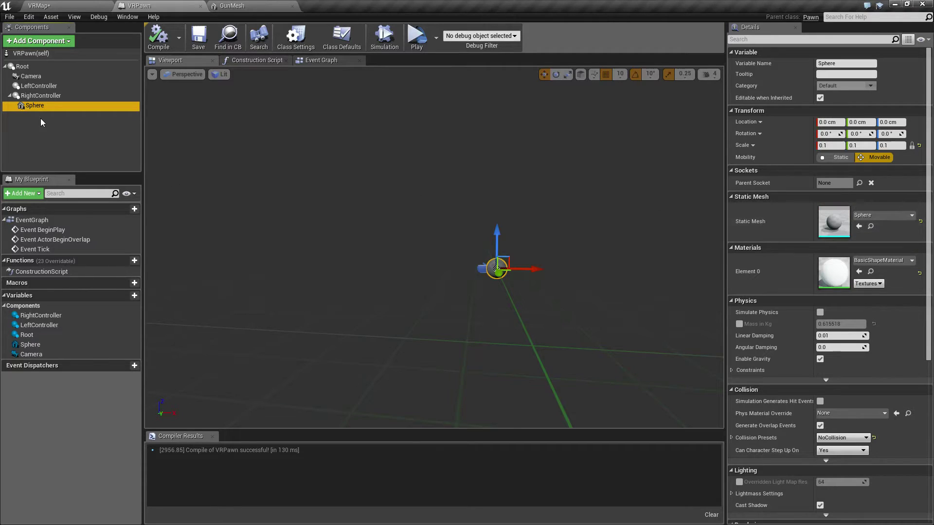
pyautogui.press('F2')
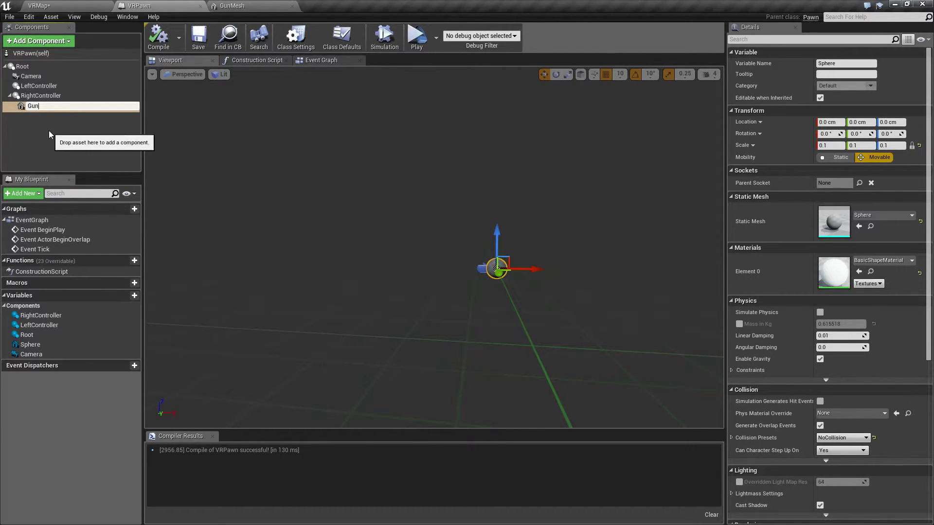
pyautogui.write('GunMesh')
pyautogui.press('Return')
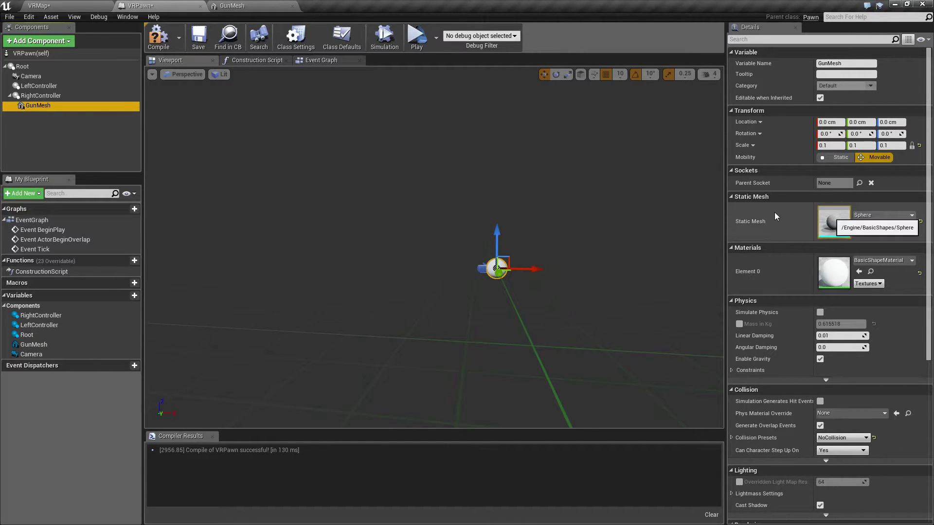
pyautogui.press('F2')
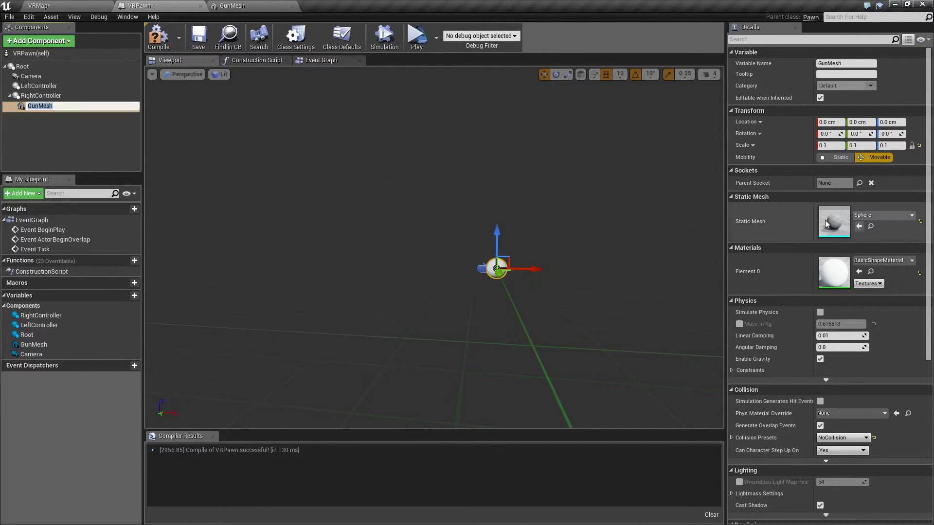
# Give GunMesh the GunMesh static mesh and GunMat material, then compile VRPawn
pyautogui.click(870, 215)
pyautogui.click(815, 304)
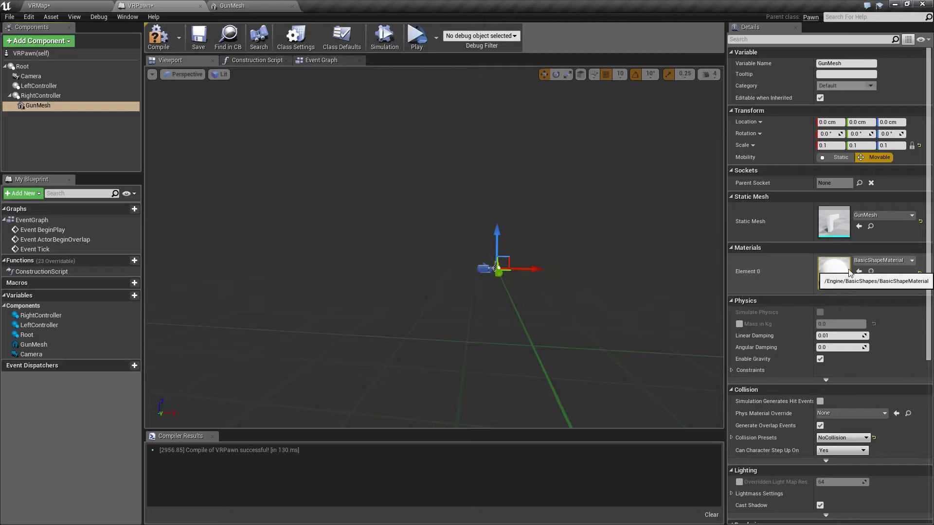
pyautogui.click(892, 261)
pyautogui.click(819, 380)
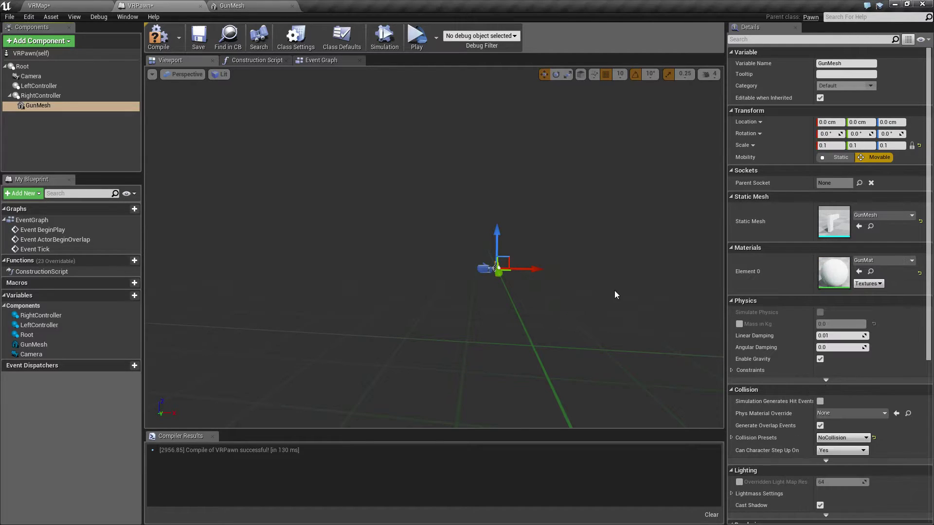
pyautogui.click(157, 44)
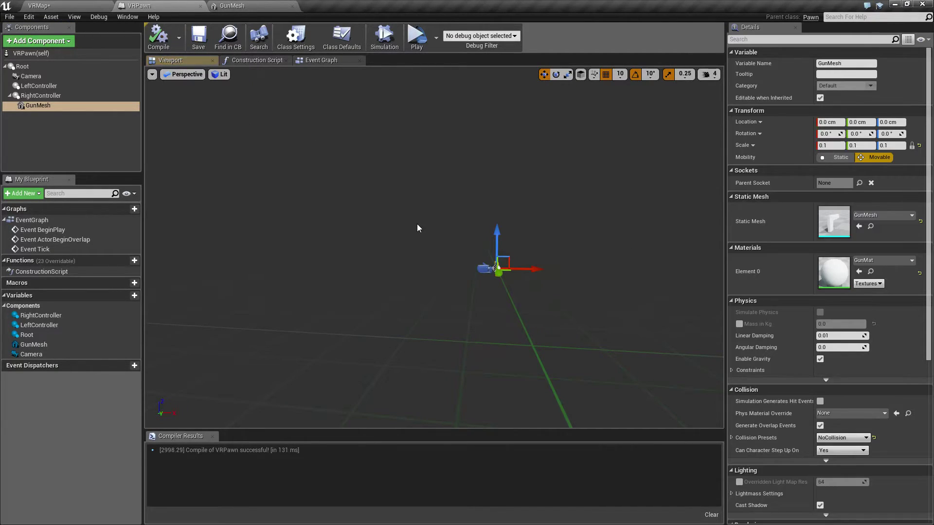
pyautogui.moveTo(446, 271); pyautogui.dragTo(505, 257, button='right')
# Frame GunMesh in the preview and start rotating it with the rotate gizmo
pyautogui.press('f')
pyautogui.keyDown('alt'); pyautogui.moveTo(505, 257); pyautogui.dragTo(452, 233); pyautogui.keyUp('alt')
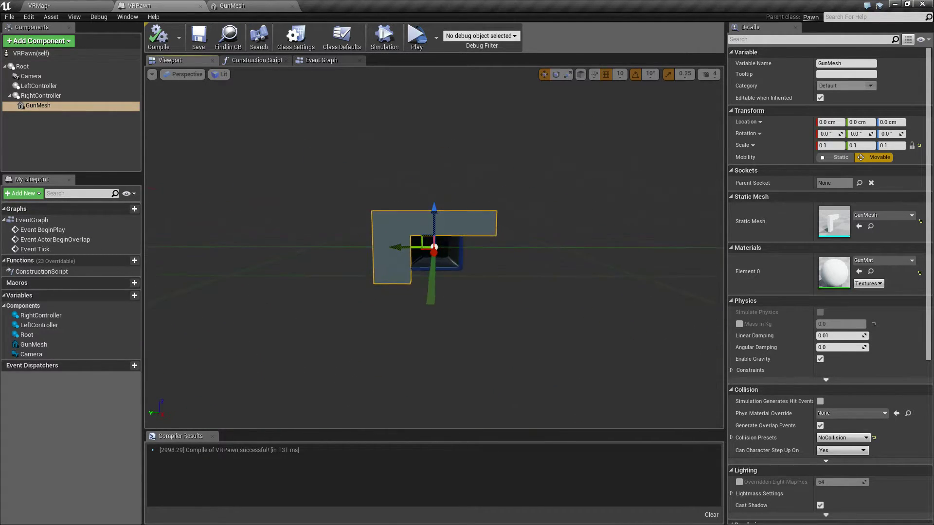
pyautogui.scroll(3, 452, 233)
pyautogui.keyDown('alt'); pyautogui.moveTo(475, 300); pyautogui.dragTo(520, 300); pyautogui.keyUp('alt')
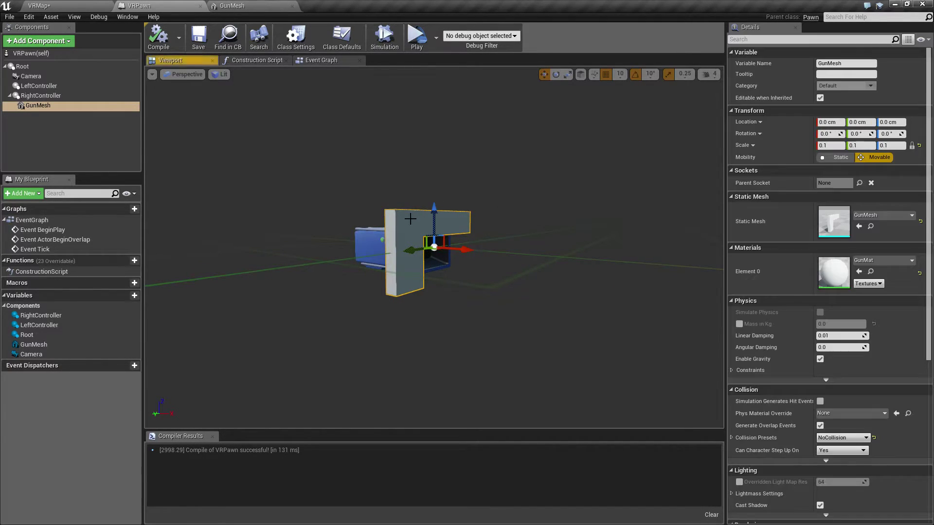
pyautogui.press('e')
pyautogui.moveTo(465, 252); pyautogui.dragTo(465, 253)
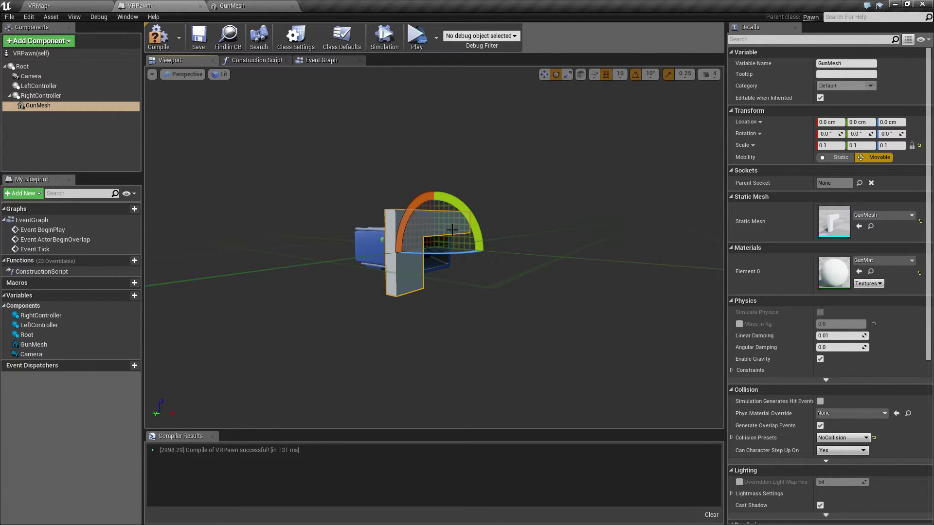
# Reselect GunMesh, rotate it around its vertical axis, and recompile VRPawn
pyautogui.click(41, 95)
pyautogui.click(40, 106)
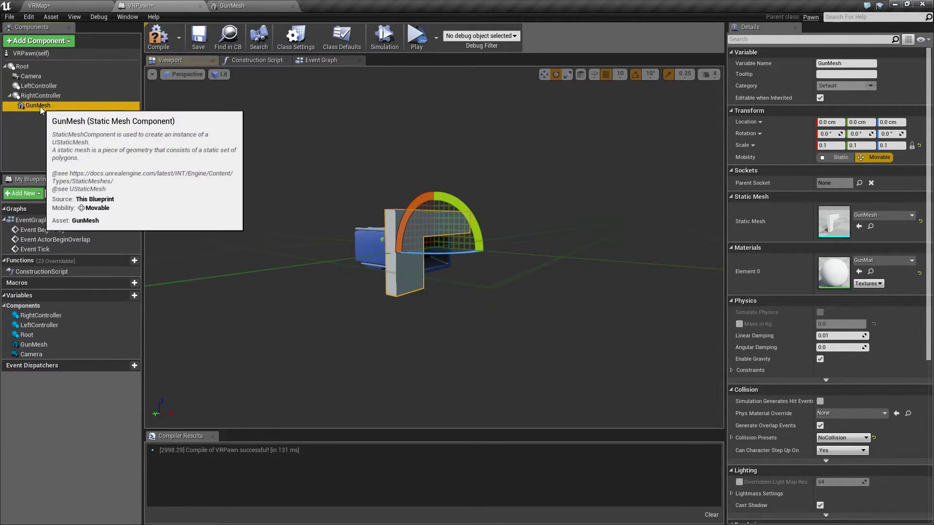
pyautogui.click(40, 107)
pyautogui.click(461, 252)
pyautogui.moveTo(461, 253); pyautogui.dragTo(461, 252)
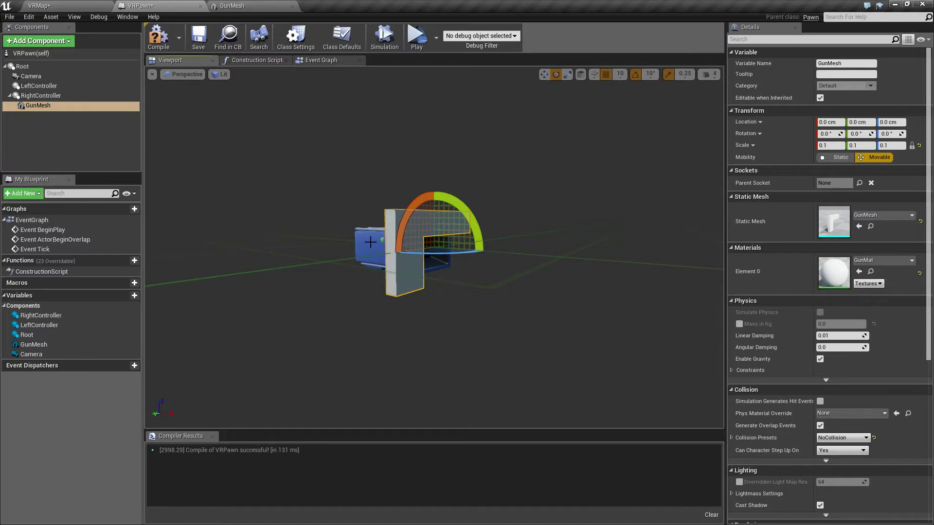
pyautogui.click(432, 228)
pyautogui.click(432, 229)
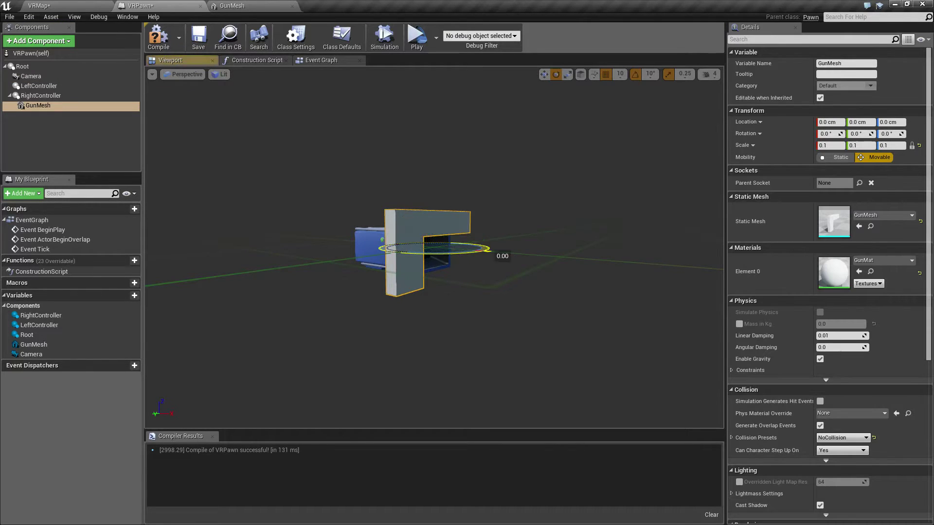
pyautogui.click(335, 209)
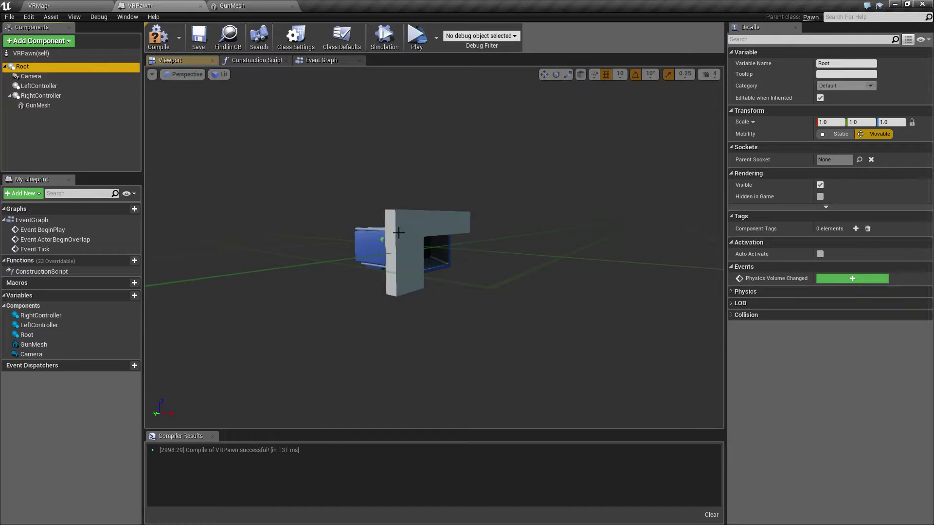
pyautogui.click(37, 105)
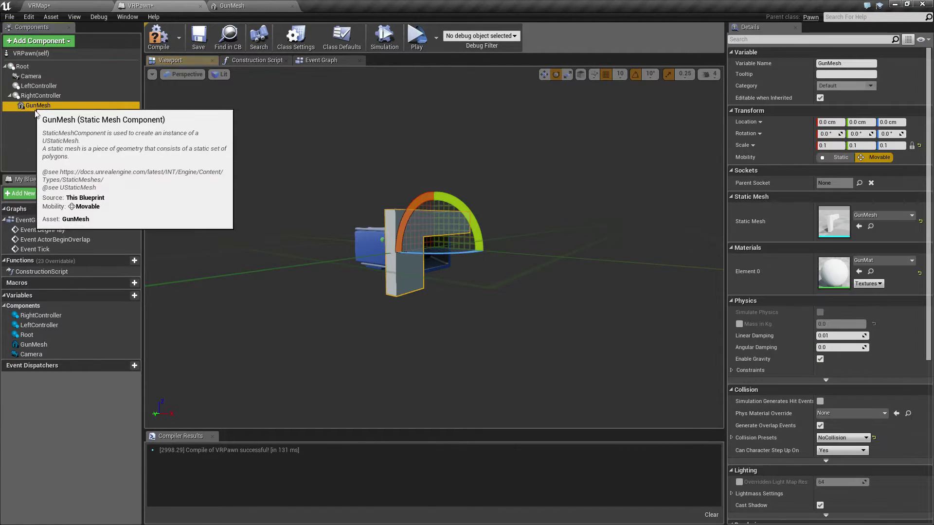
pyautogui.moveTo(446, 248); pyautogui.dragTo(422, 257)
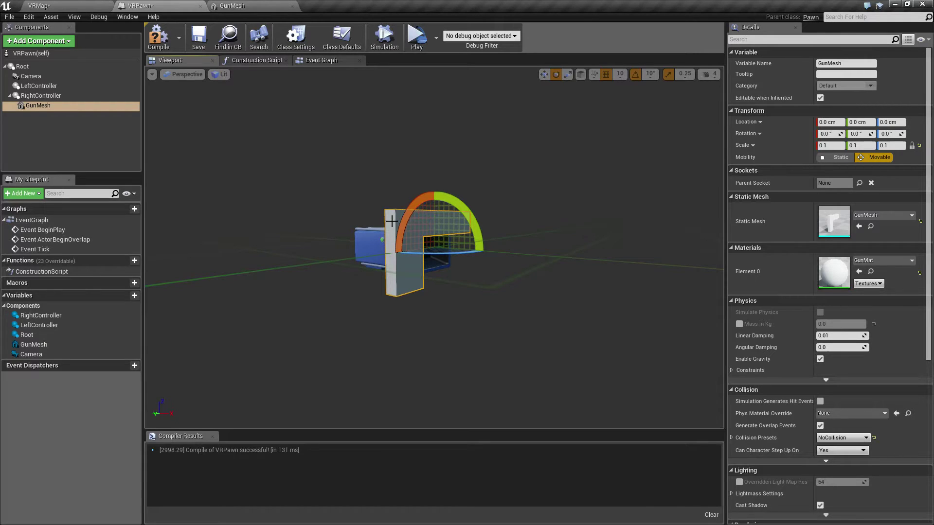
pyautogui.click(159, 37)
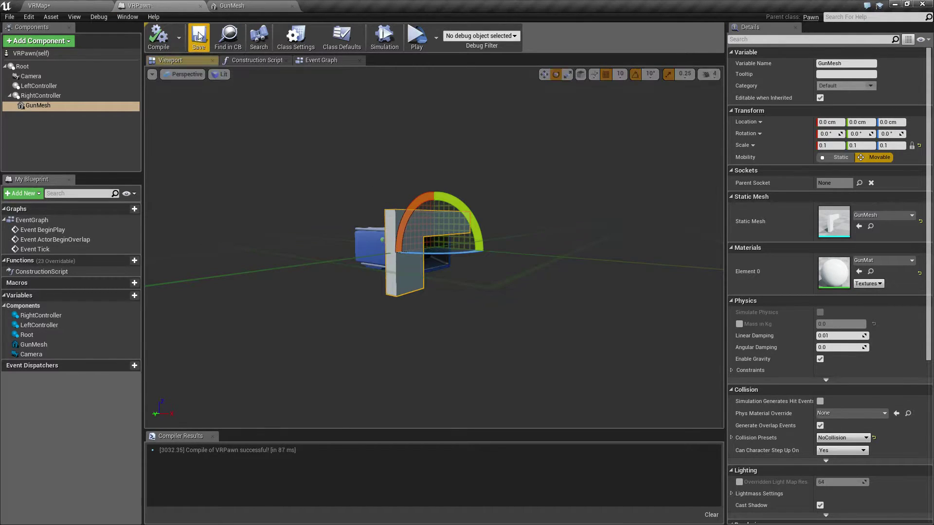
# Save and close VRPawn, reopen it, and select GunMesh in the 3D viewport
pyautogui.click(198, 37)
pyautogui.click(200, 6)
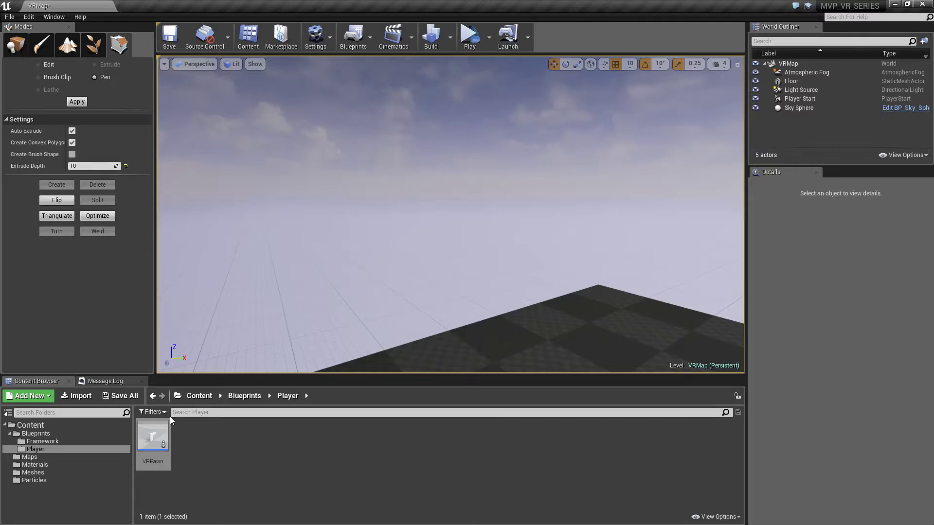
pyautogui.doubleClick(166, 440)
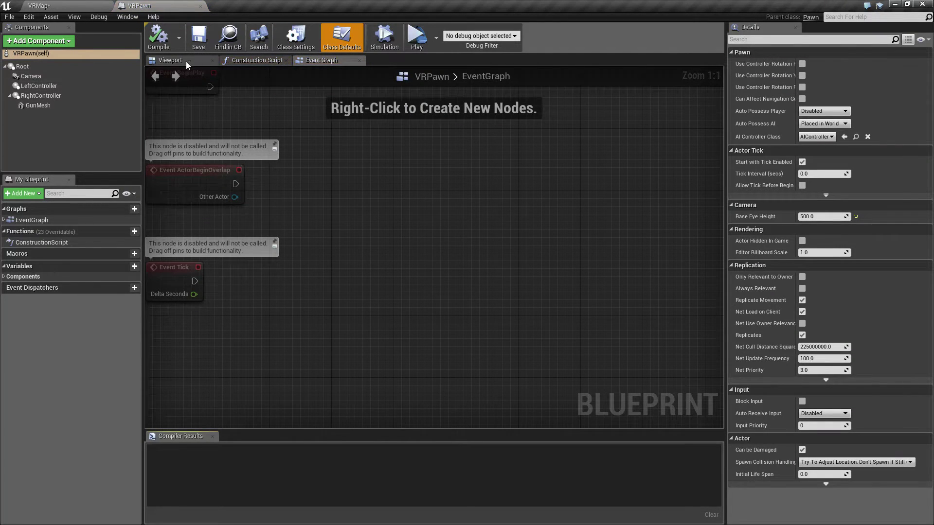
pyautogui.click(186, 62)
pyautogui.click(46, 107)
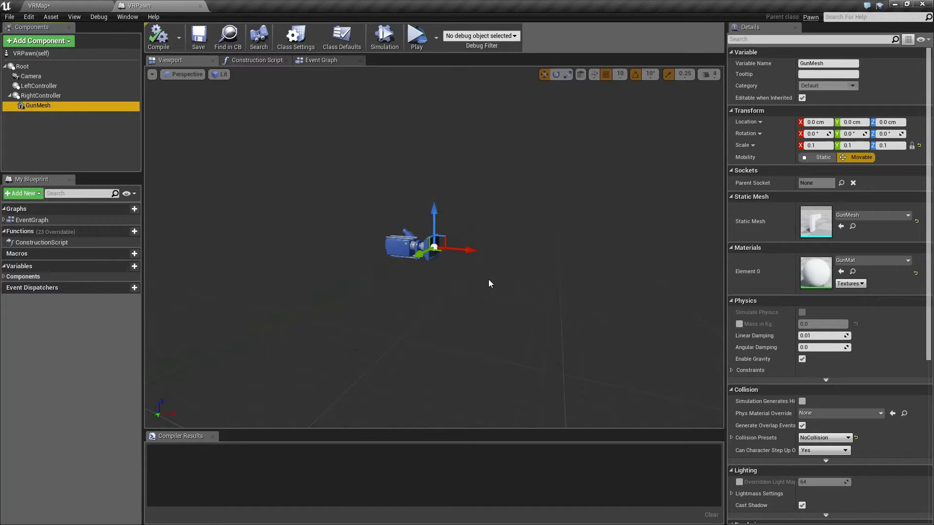
pyautogui.moveTo(488, 279); pyautogui.dragTo(474, 258)
# Reset GunMesh scale to 1.0 and set its Z rotation to 90°
pyautogui.press('e')
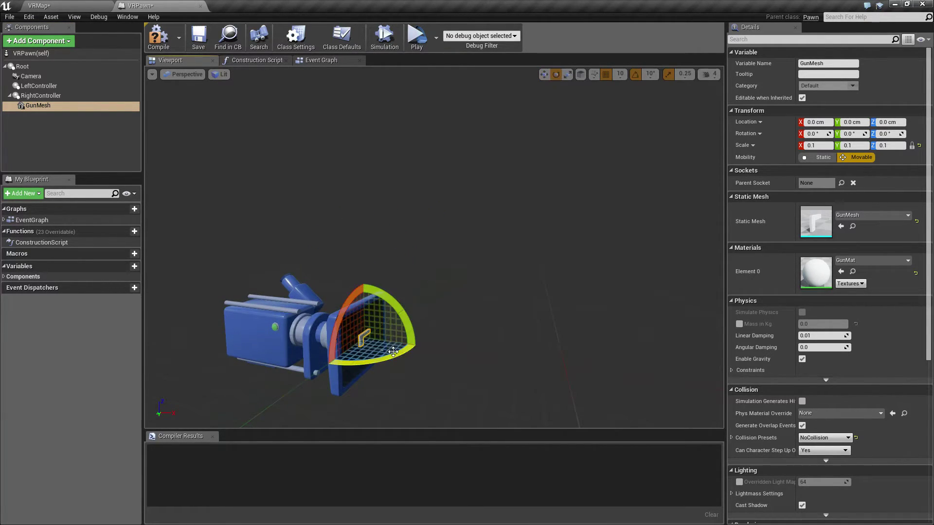
pyautogui.moveTo(413, 347)
pyautogui.mouseDown()
pyautogui.moveTo(417, 359)
pyautogui.moveTo(422, 347)
pyautogui.mouseUp()
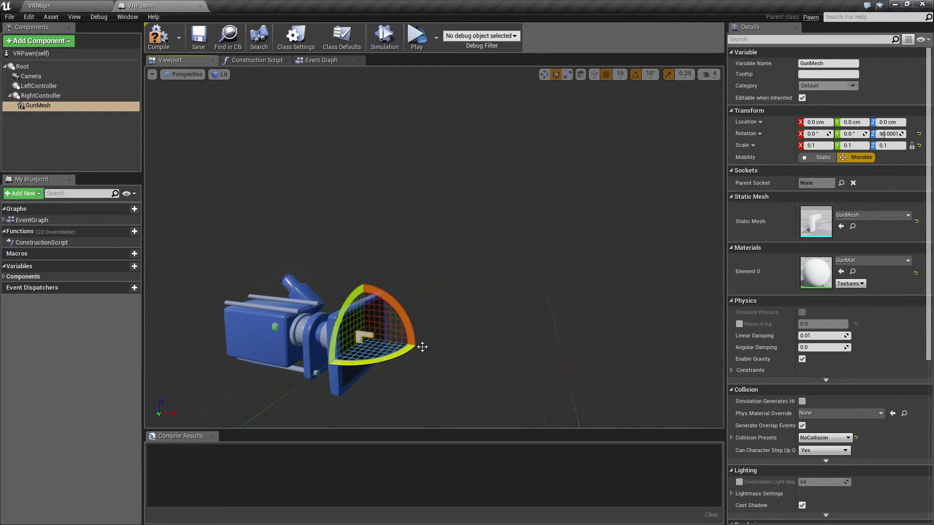
pyautogui.click(920, 146)
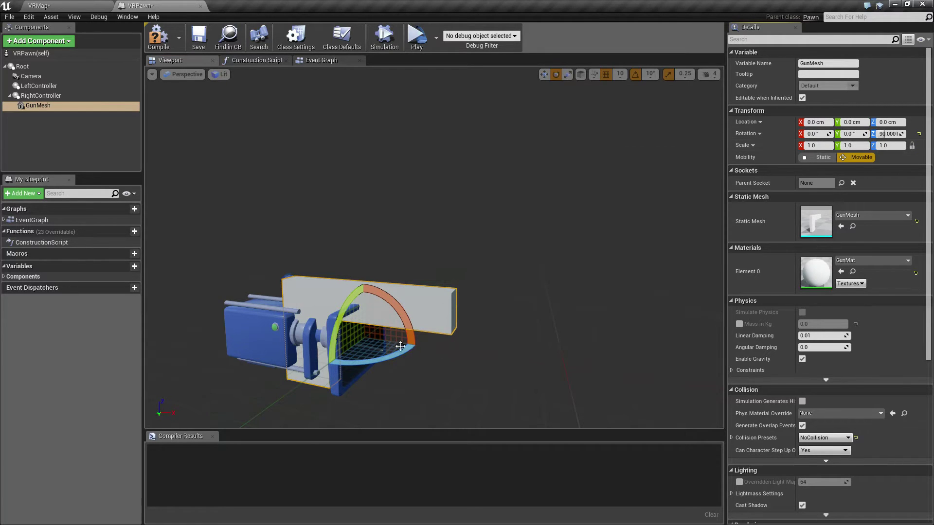
pyautogui.click(887, 133)
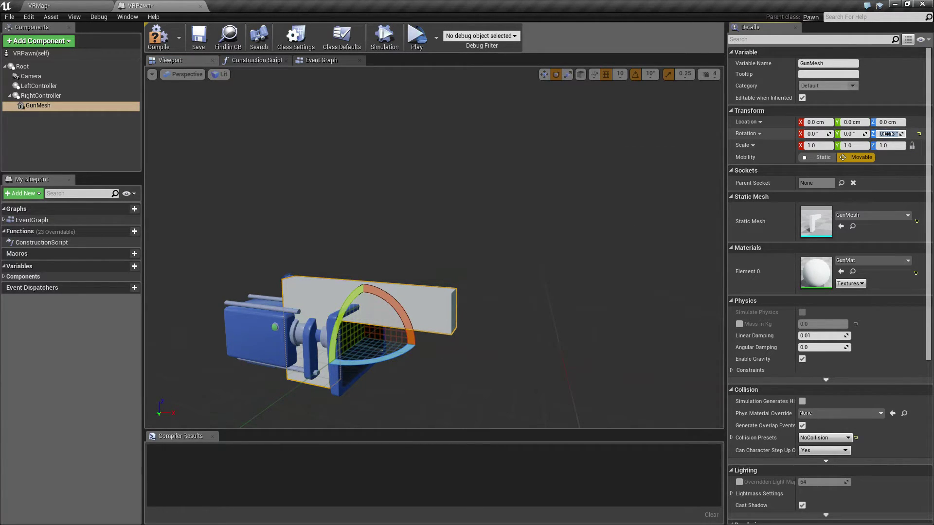
pyautogui.write('90')
pyautogui.press('Return')
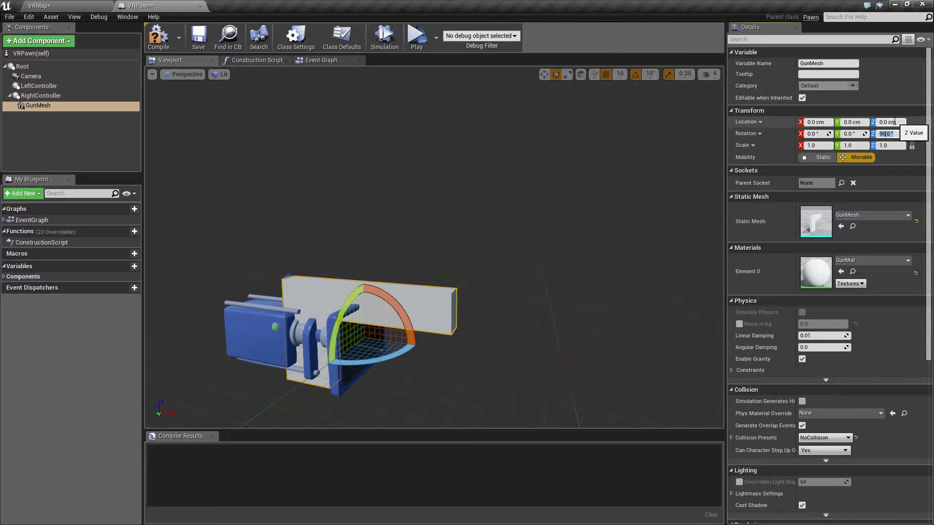
pyautogui.press('Return')
pyautogui.click(159, 38)
pyautogui.click(203, 41)
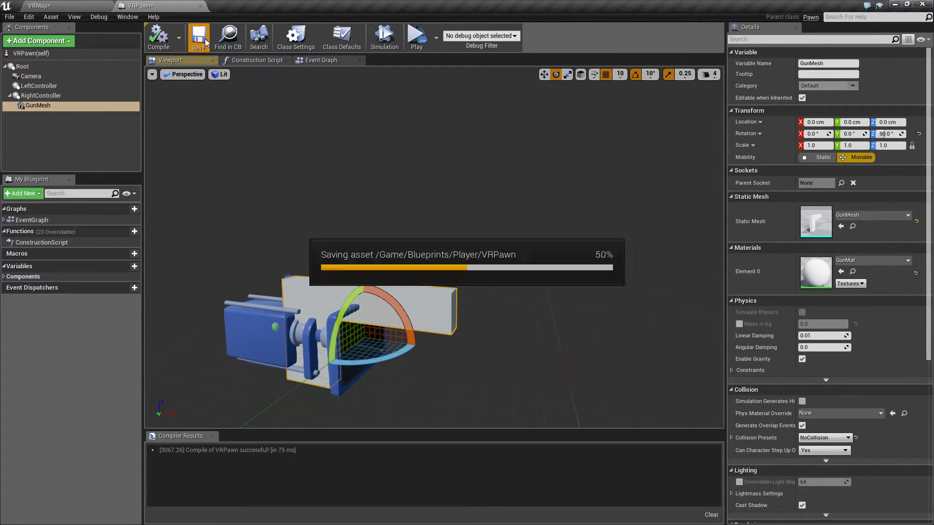
pyautogui.click(416, 39)
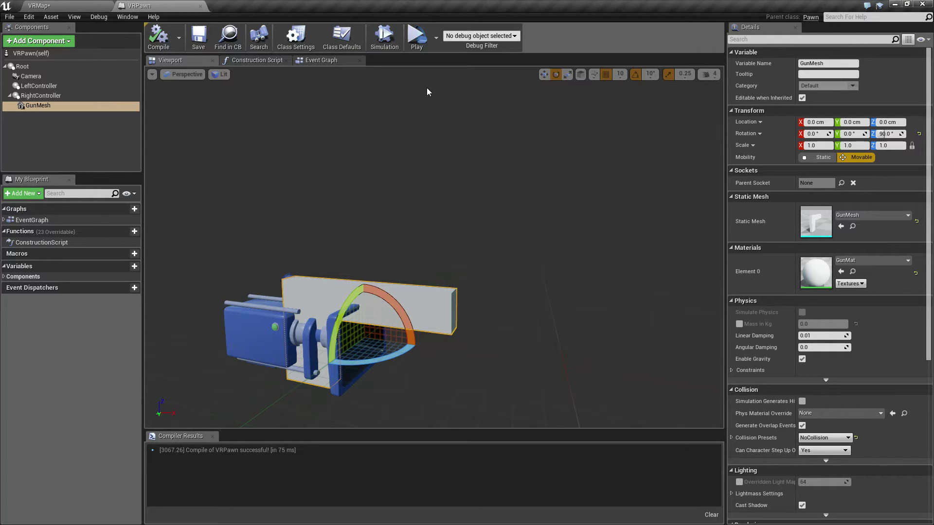
pyautogui.click(416, 38)
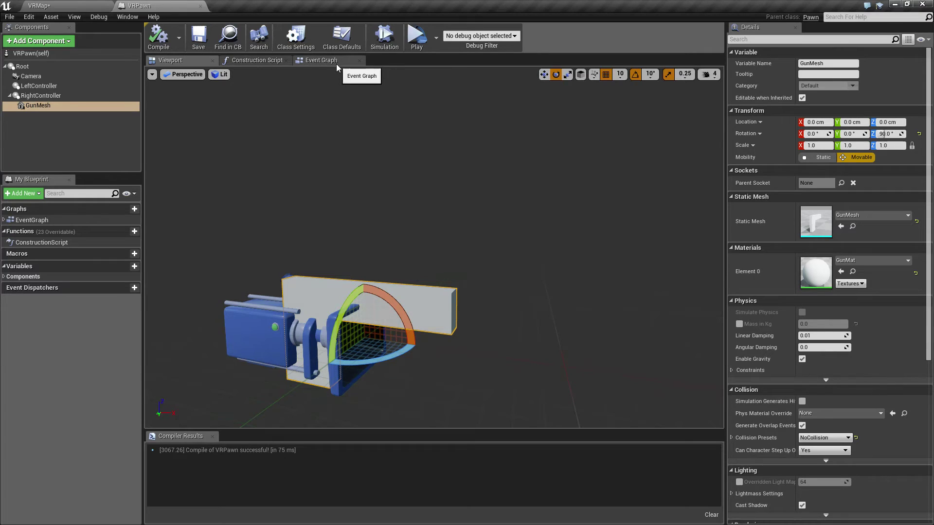
# Reattach GunMesh under the LeftController and play-test it in VR
pyautogui.click(43, 97)
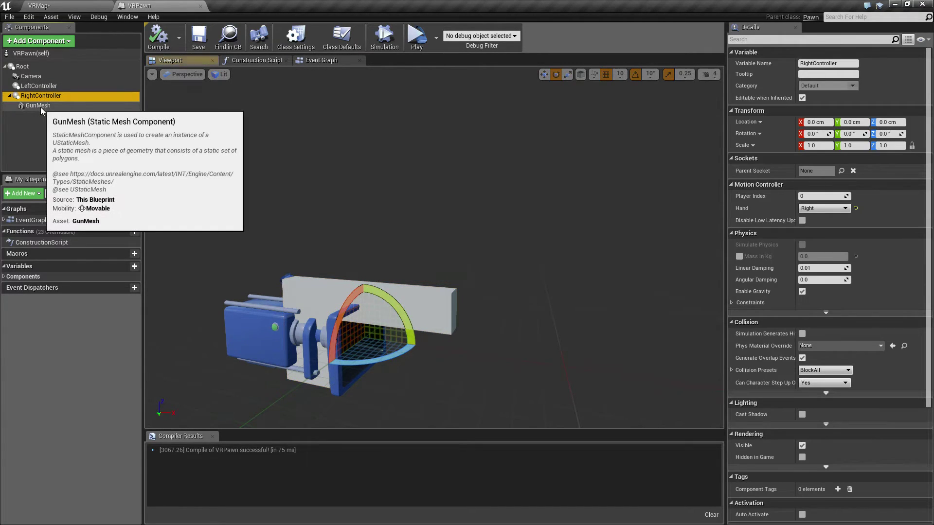
pyautogui.moveTo(40, 107); pyautogui.dragTo(50, 85)
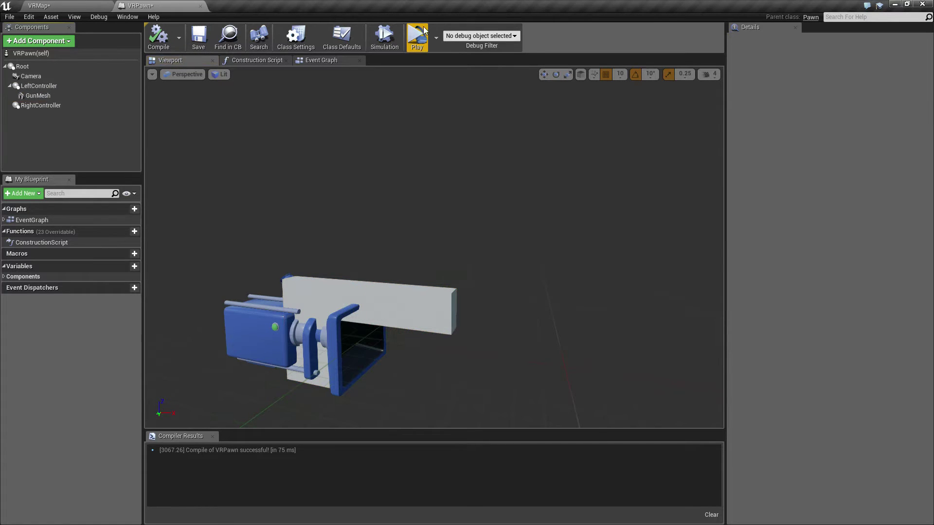
pyautogui.click(424, 30)
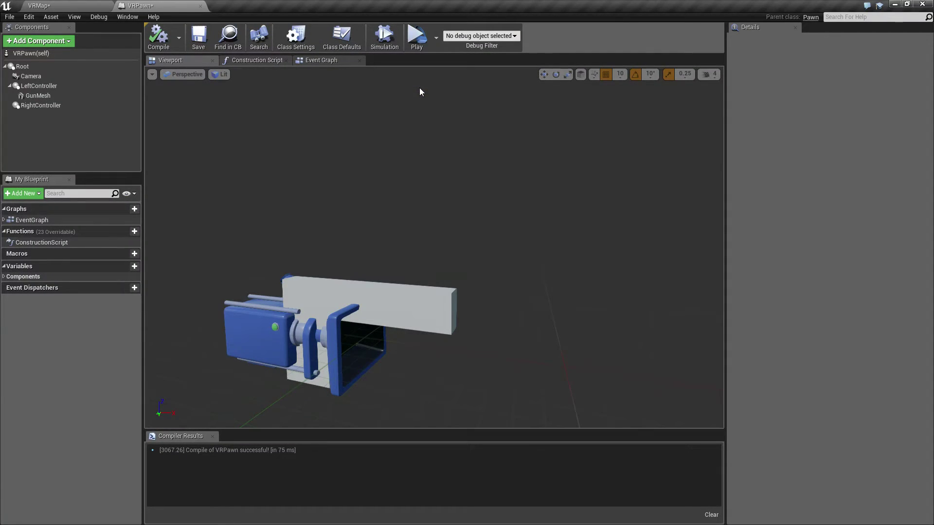
# Scale GunMesh uniformly to 0.2 and play-test the smaller gun in VR
pyautogui.click(397, 312)
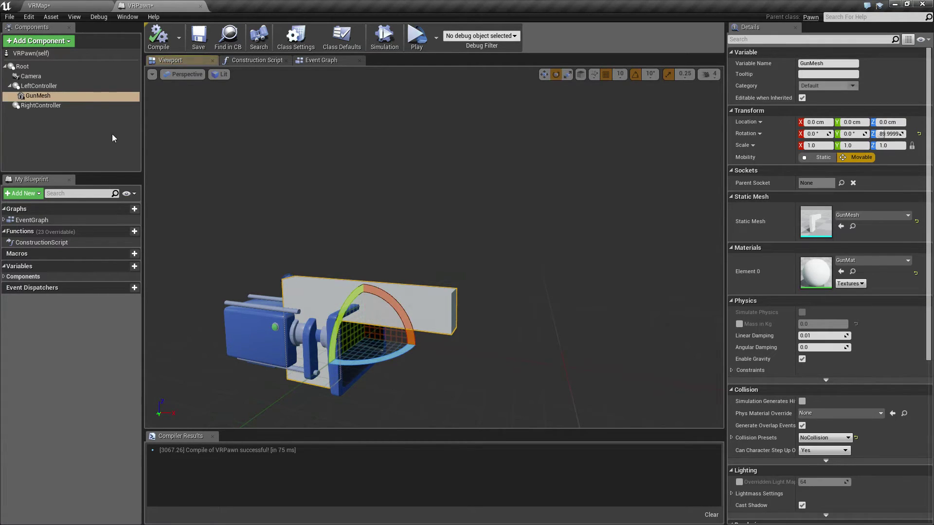
pyautogui.click(39, 85)
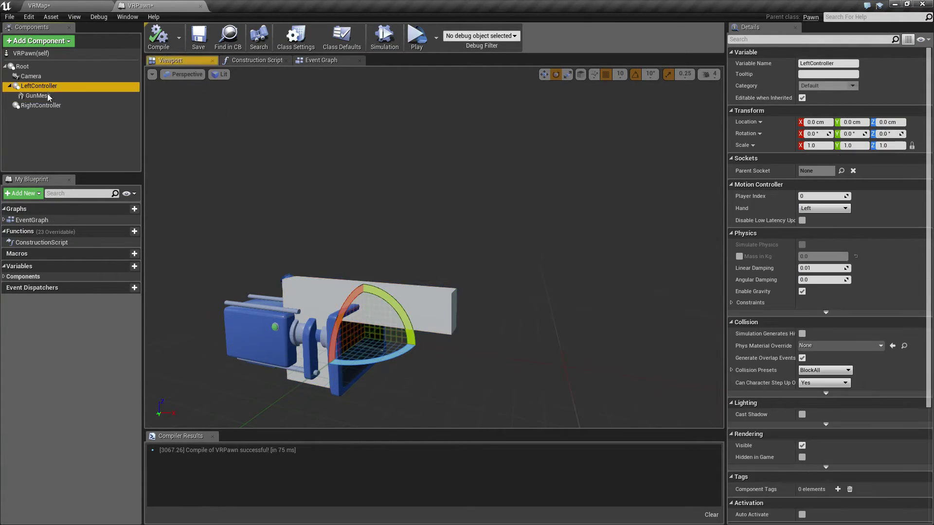
pyautogui.click(41, 96)
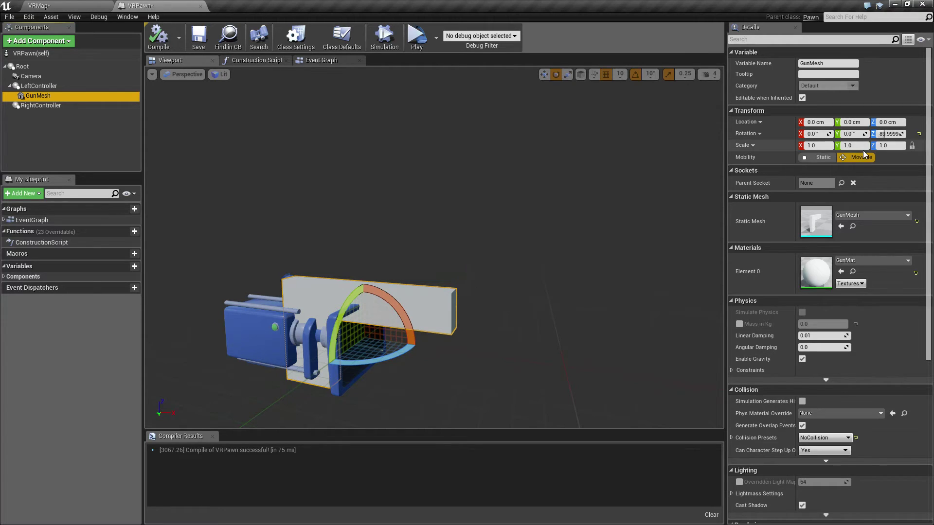
pyautogui.click(830, 146)
pyautogui.write('0.2')
pyautogui.press('Tab')
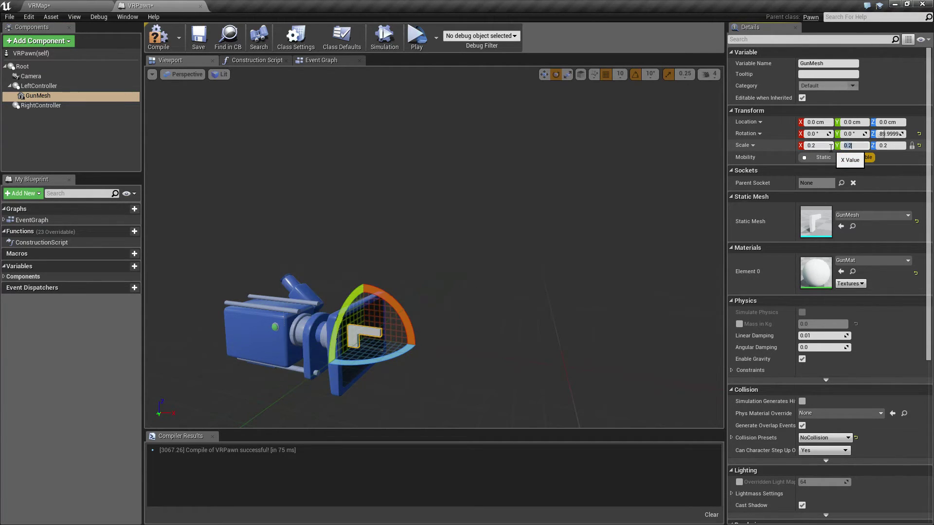
pyautogui.click(417, 38)
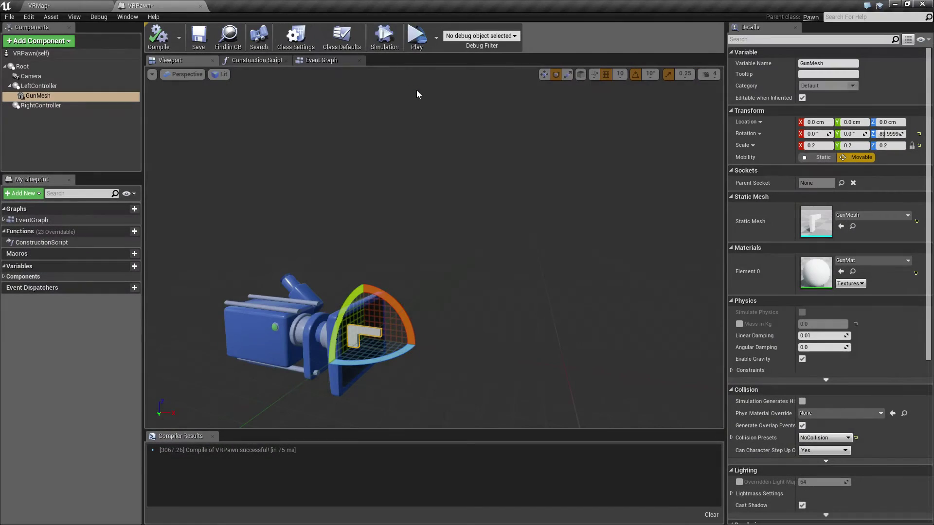
# Tilt GunMesh to -40° on its X rotation and reselect it
pyautogui.moveTo(401, 301)
pyautogui.mouseDown()
pyautogui.moveTo(392, 290)
pyautogui.moveTo(395, 306)
pyautogui.mouseUp()
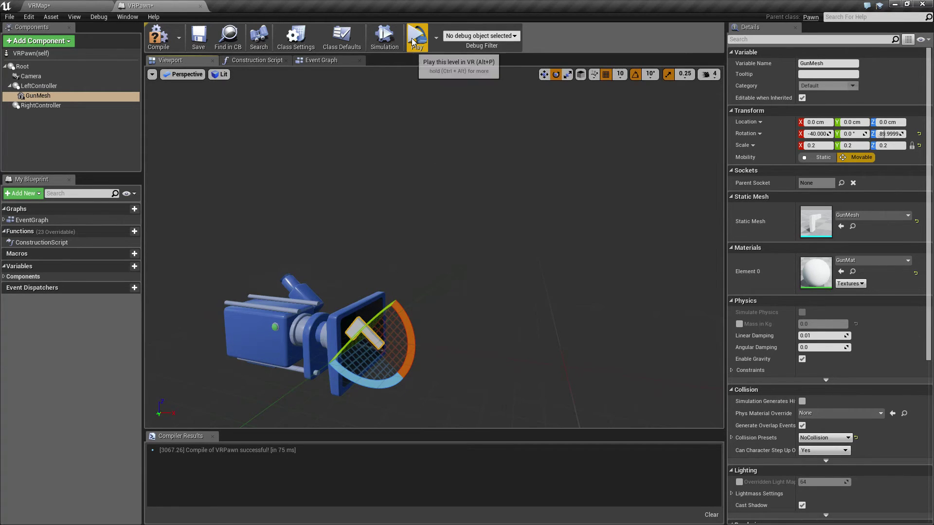
pyautogui.click(39, 96)
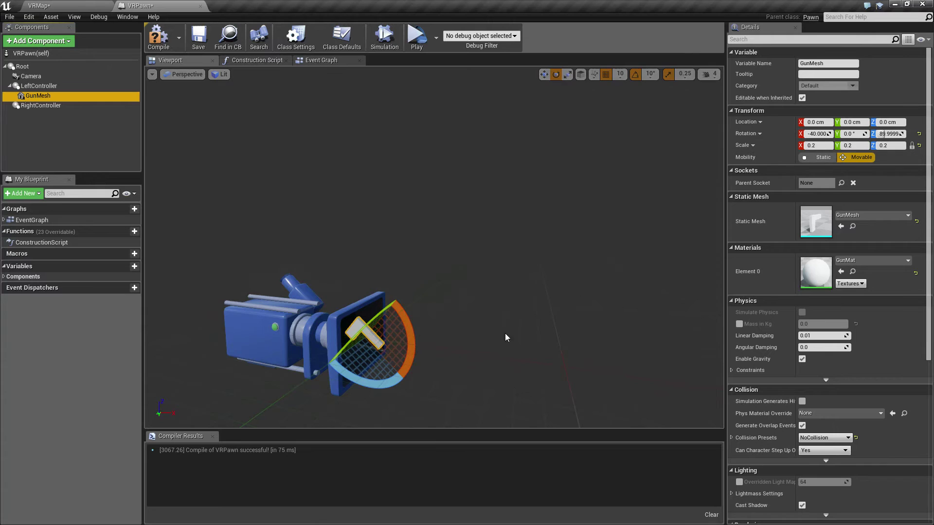
# Launch a VR play-test of the tilted left-hand gun
pyautogui.click(416, 38)
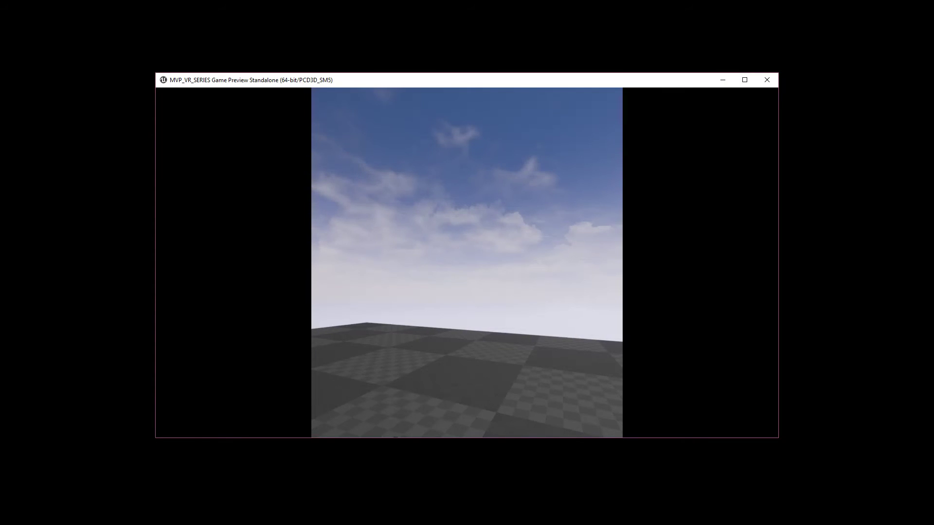